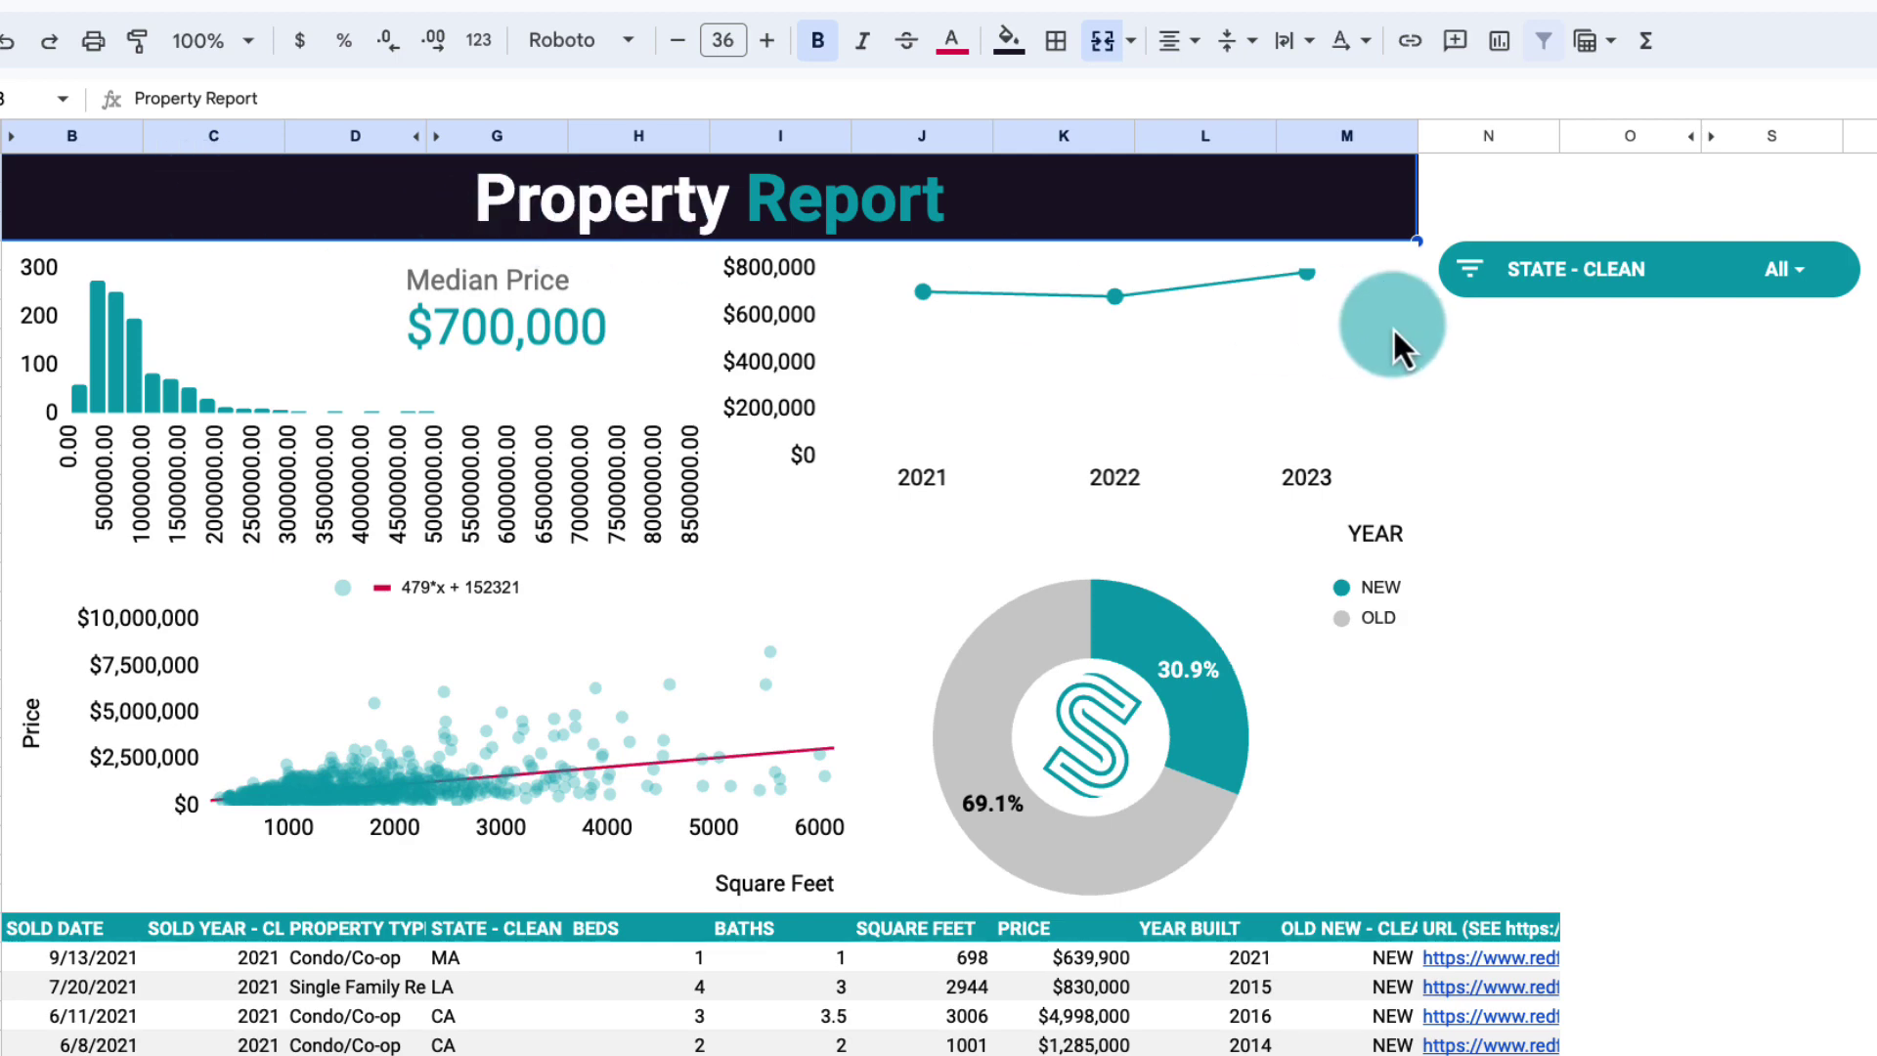
Review the state slicer, the price histogram and the NEW or OLD formula in the OLD NEW - CLEAN column.
{"action": "left_click", "coordinate": [1790, 274]}
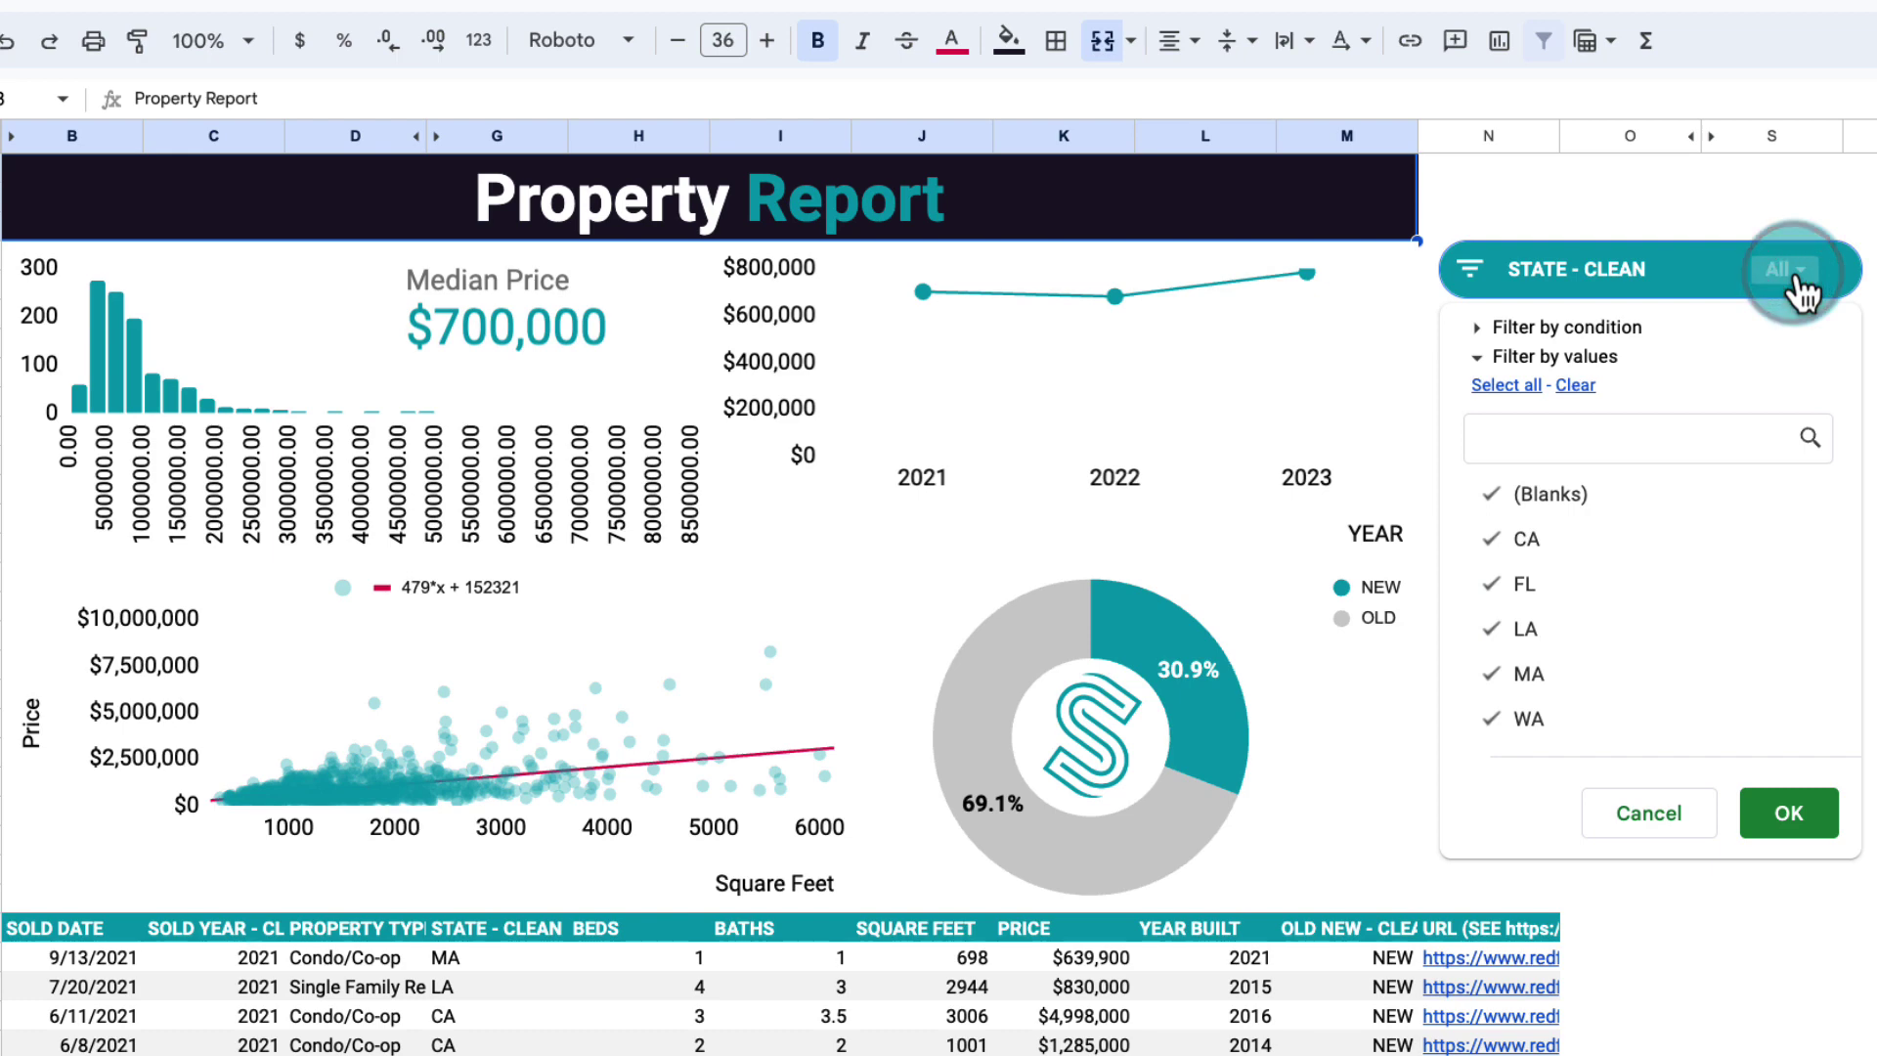
{"action": "left_click", "coordinate": [1793, 274]}
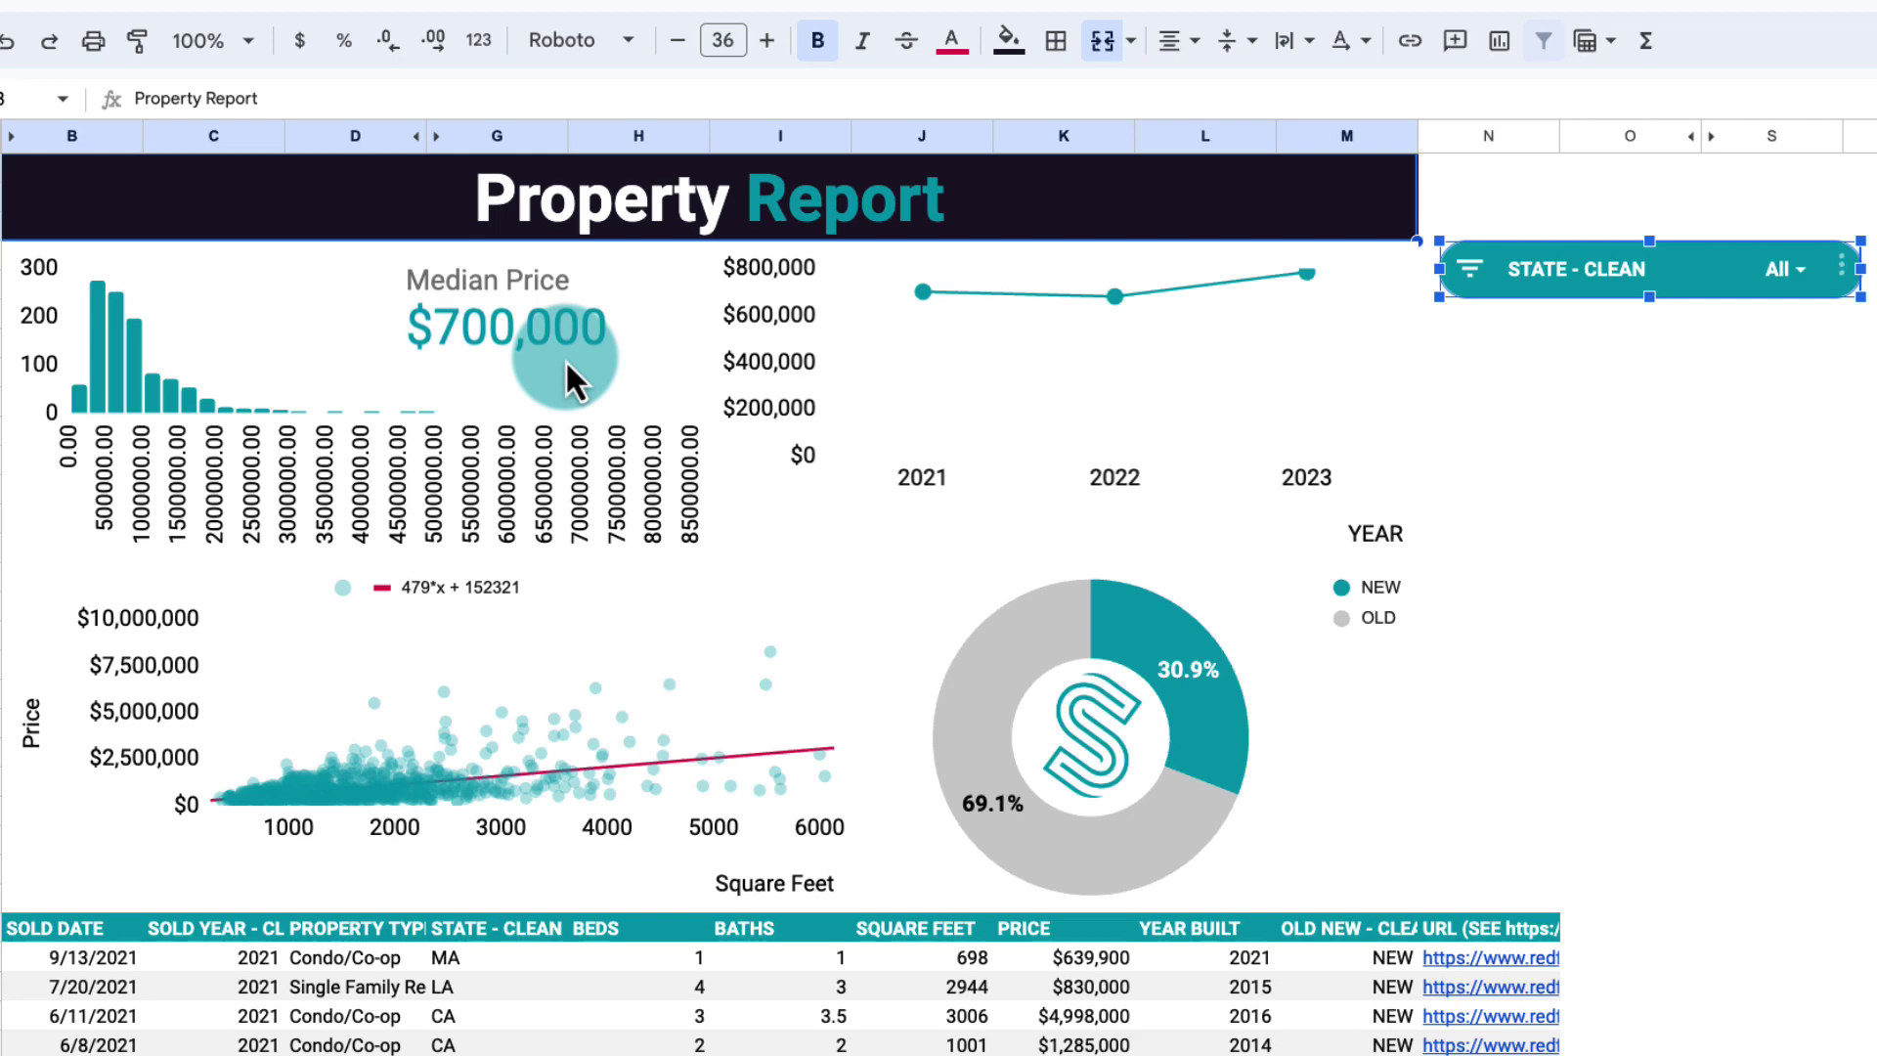
{"action": "left_click", "coordinate": [98, 372]}
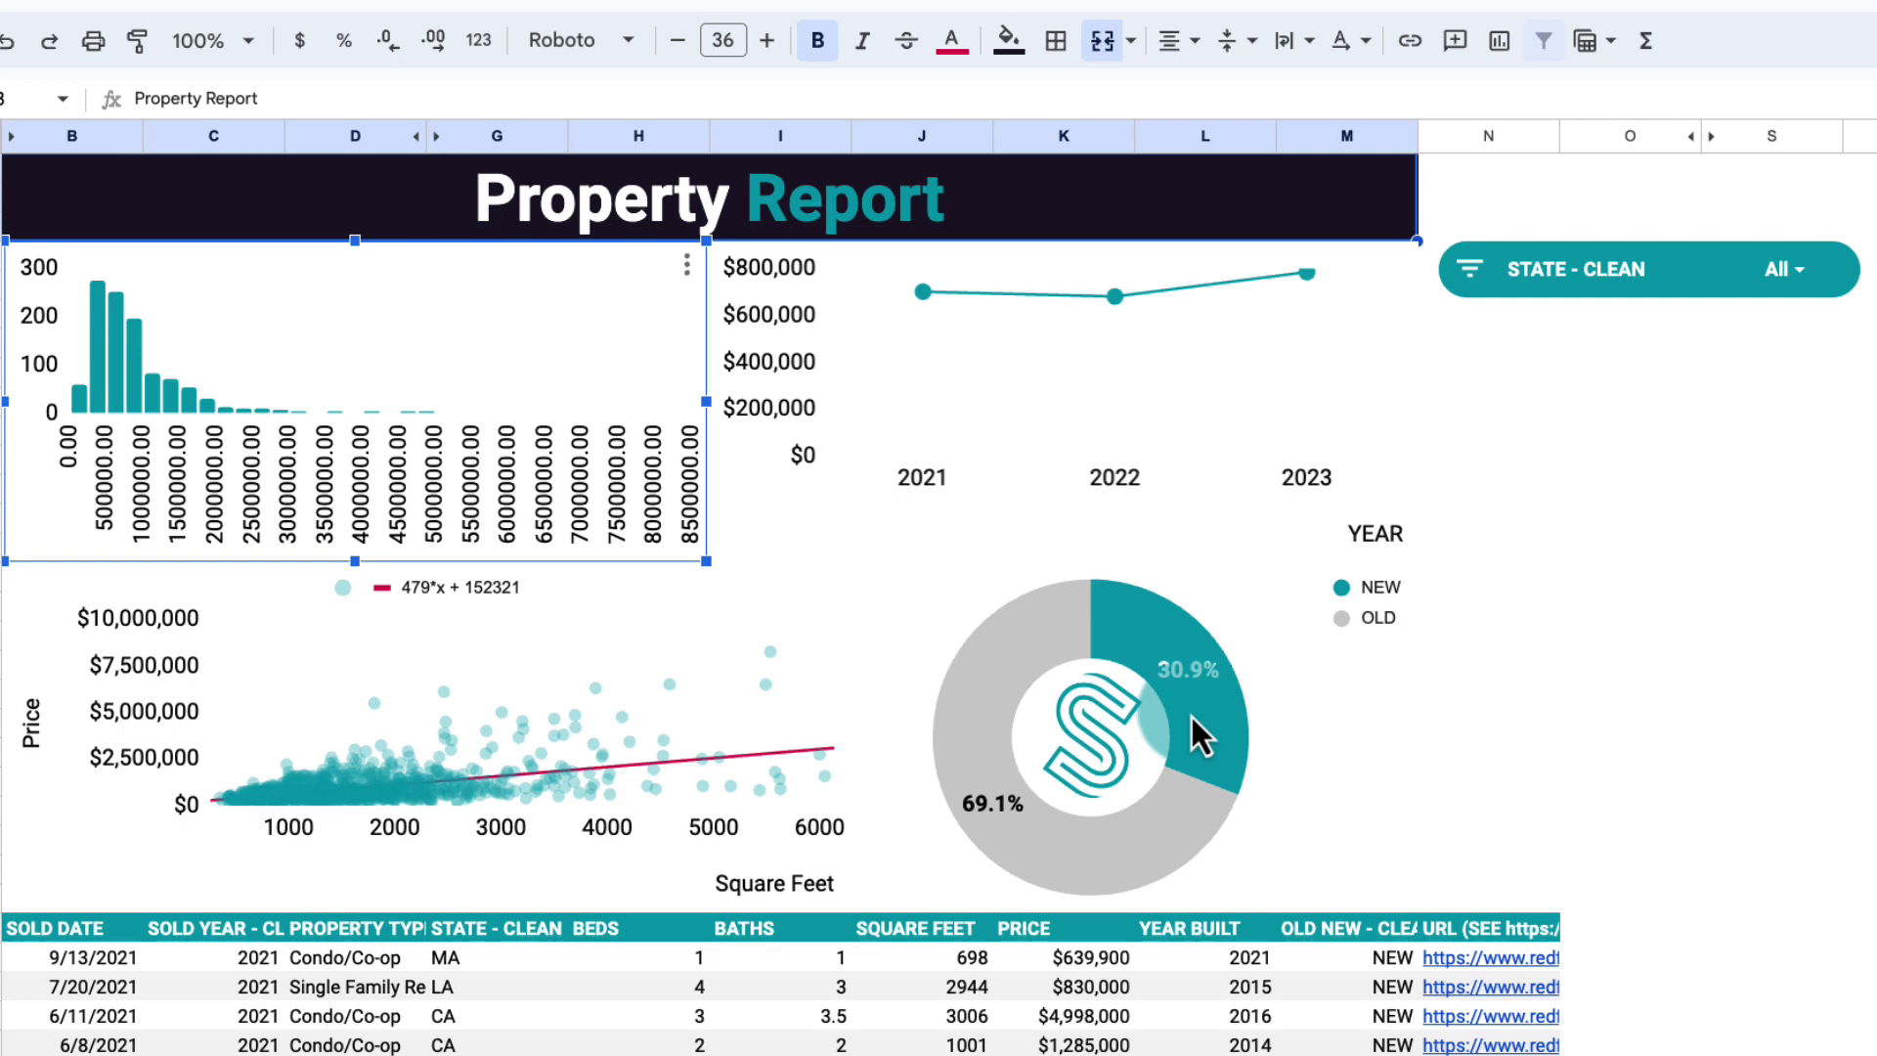
{"action": "scroll", "coordinate": [1339, 757], "scroll_direction": "down", "scroll_amount": 3}
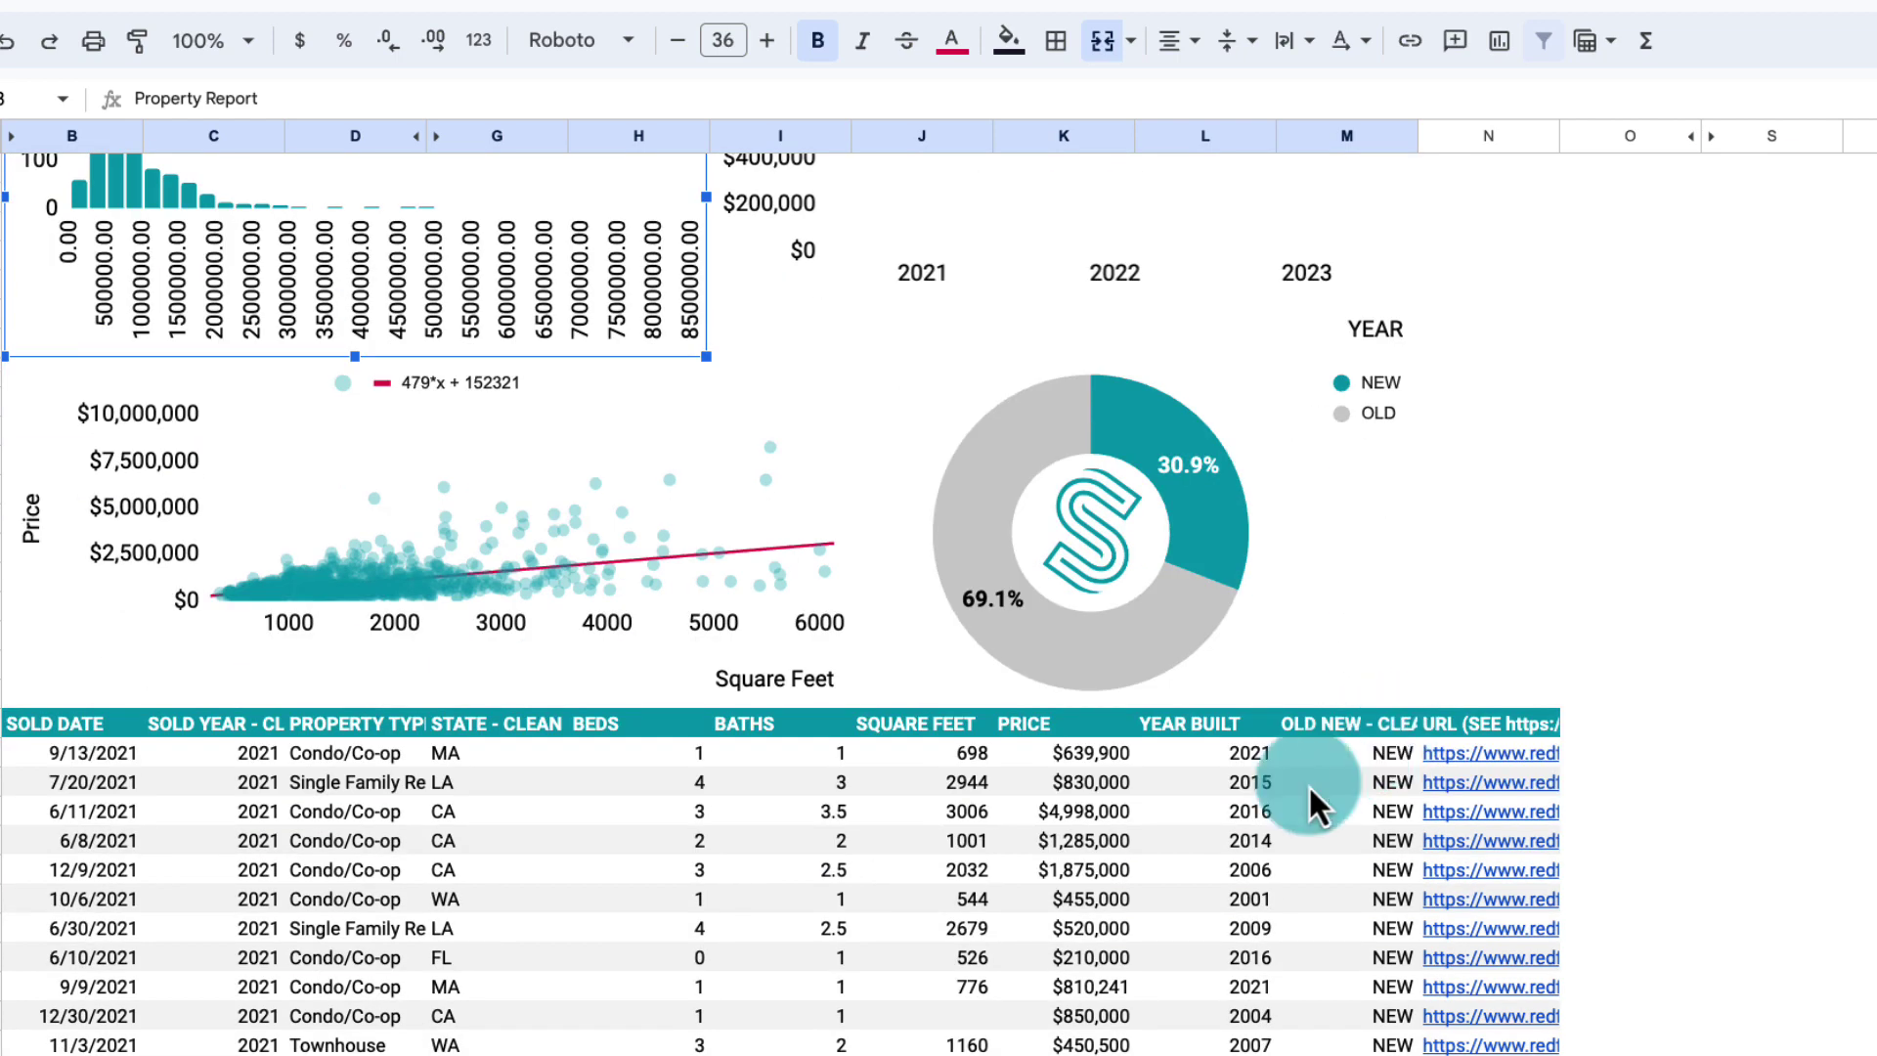
{"action": "left_click", "coordinate": [1334, 725]}
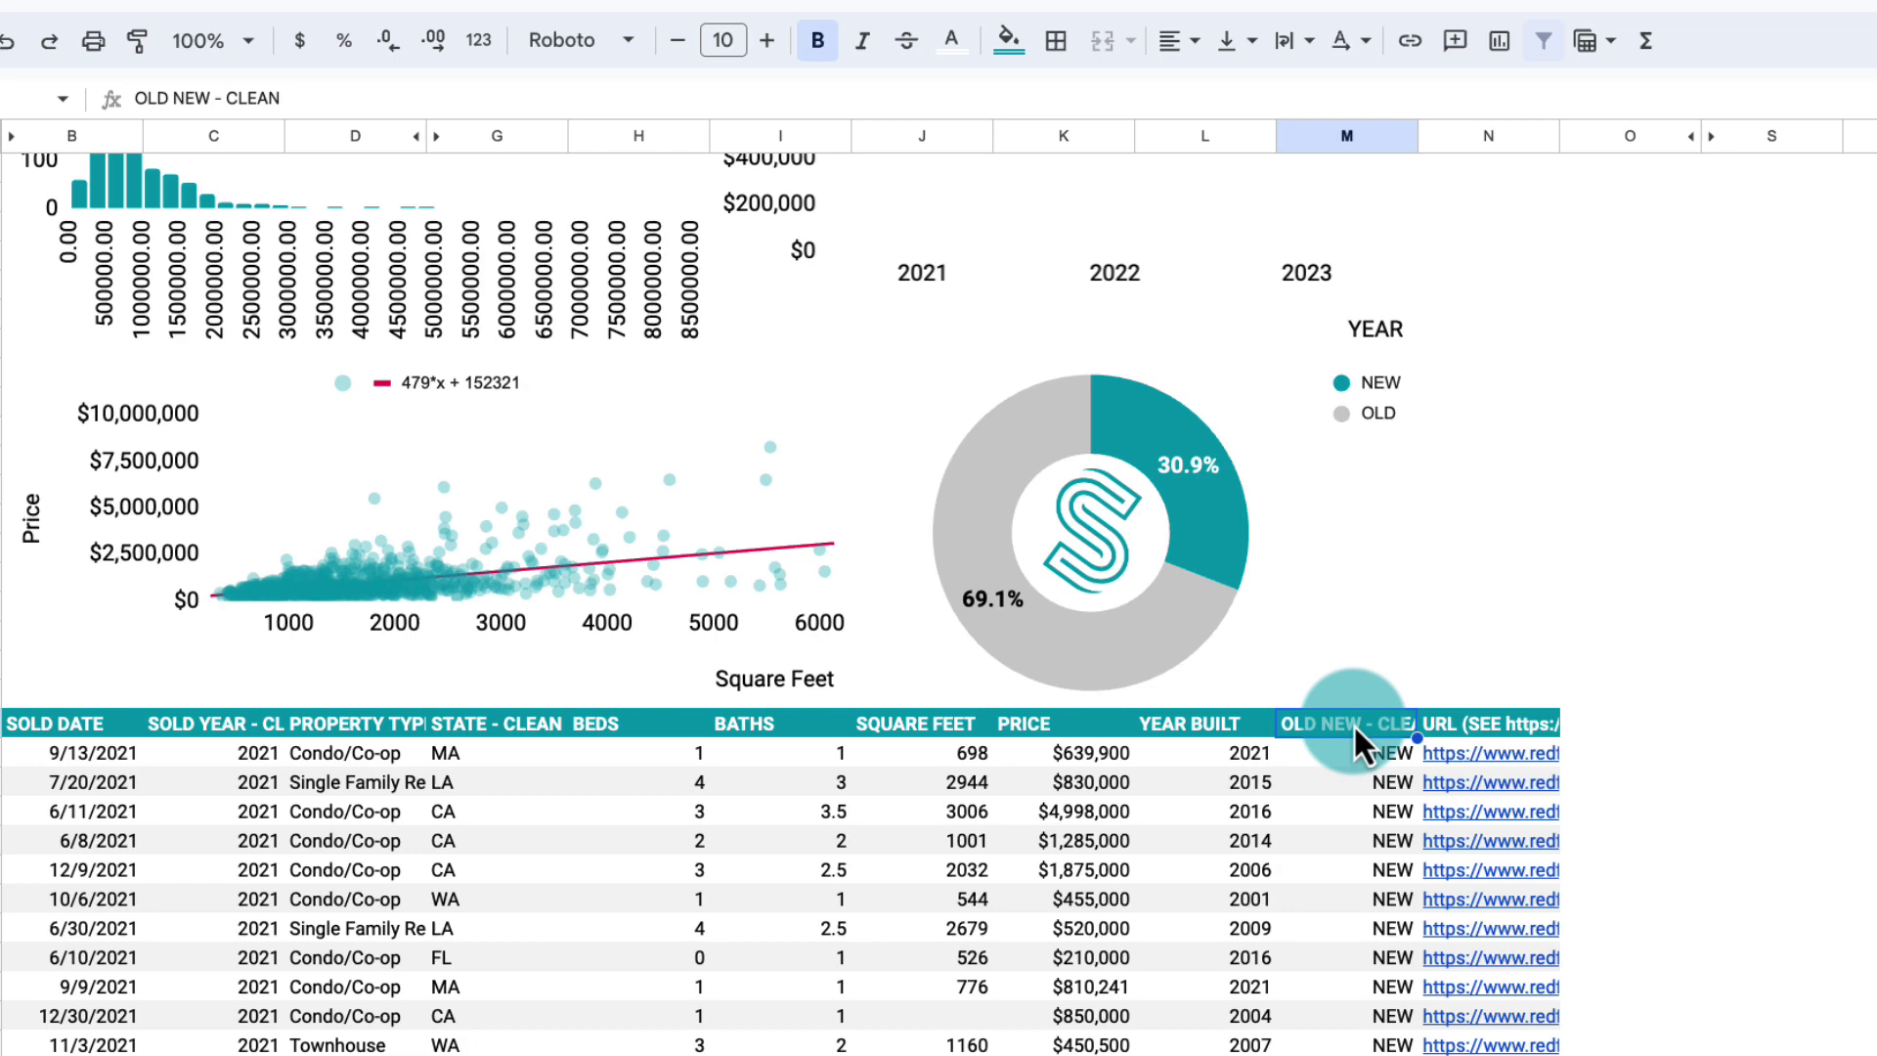
{"action": "left_click", "coordinate": [1337, 753]}
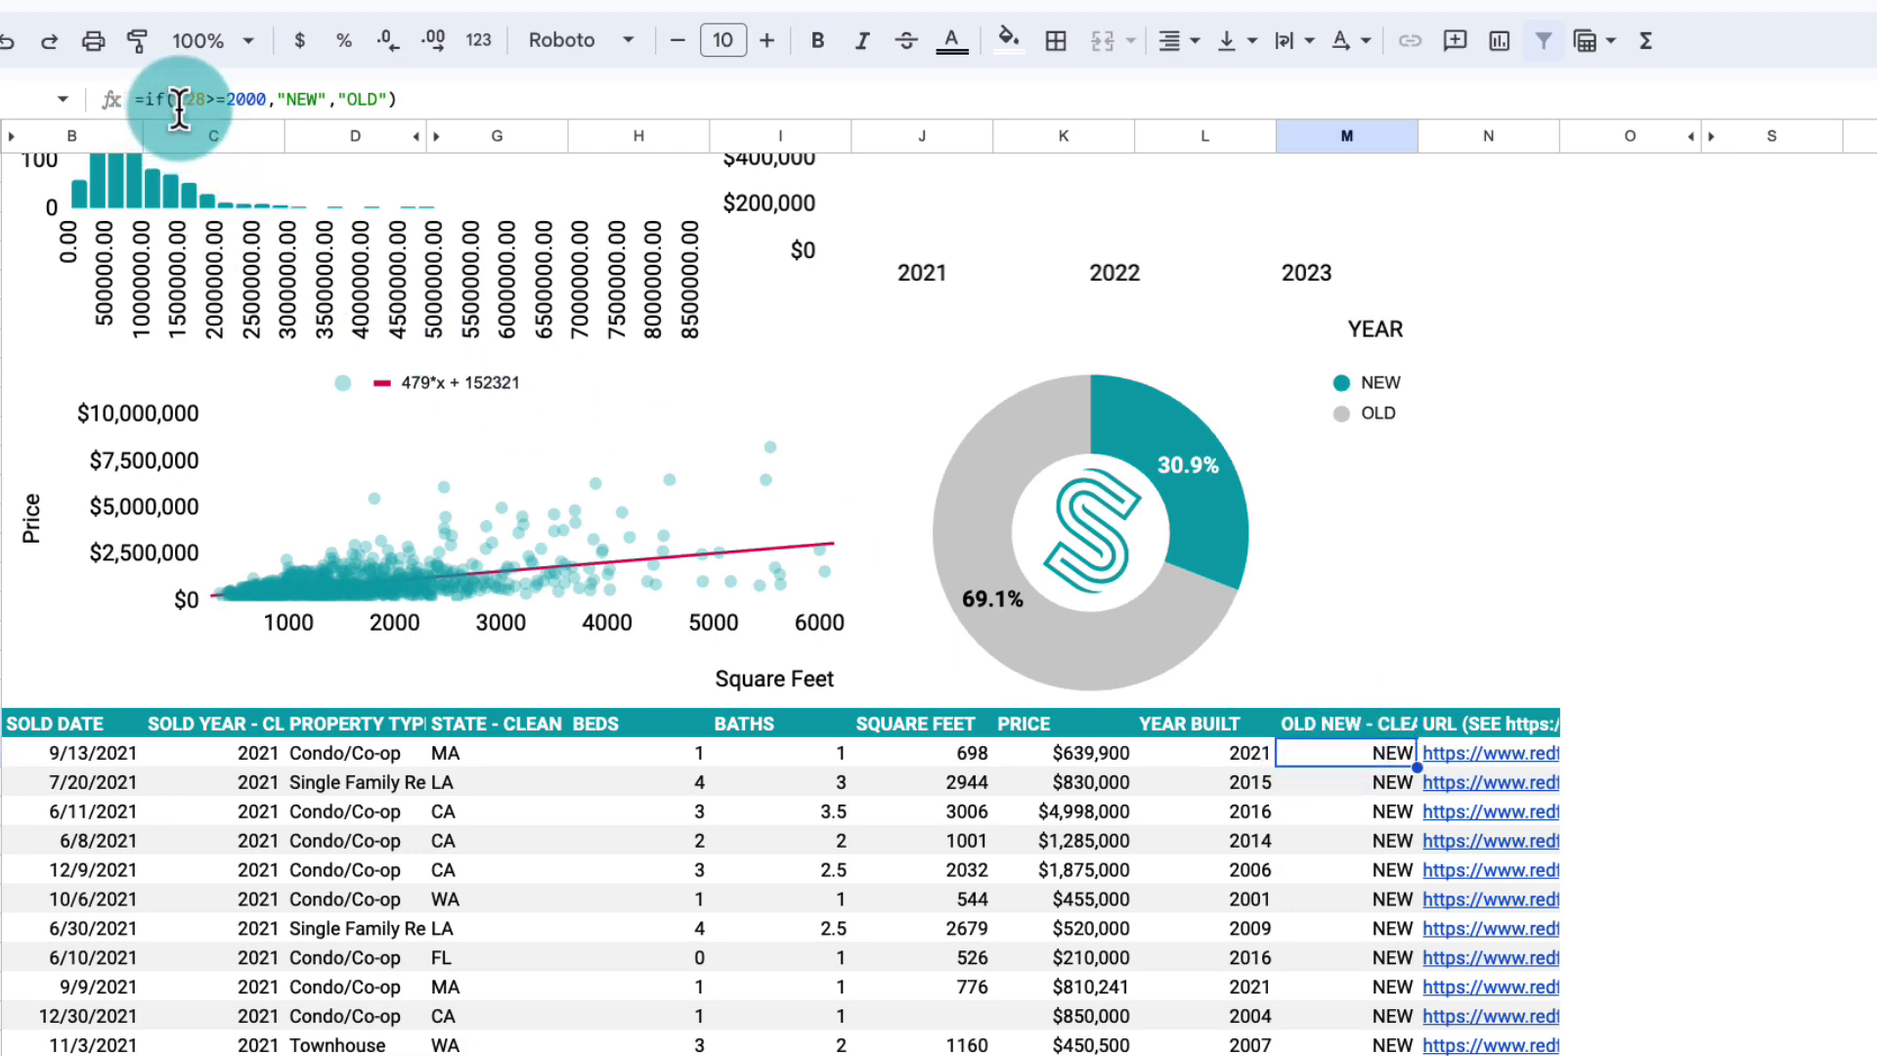
{"action": "left_click_drag", "start_coordinate": [205, 101], "coordinate": [326, 100]}
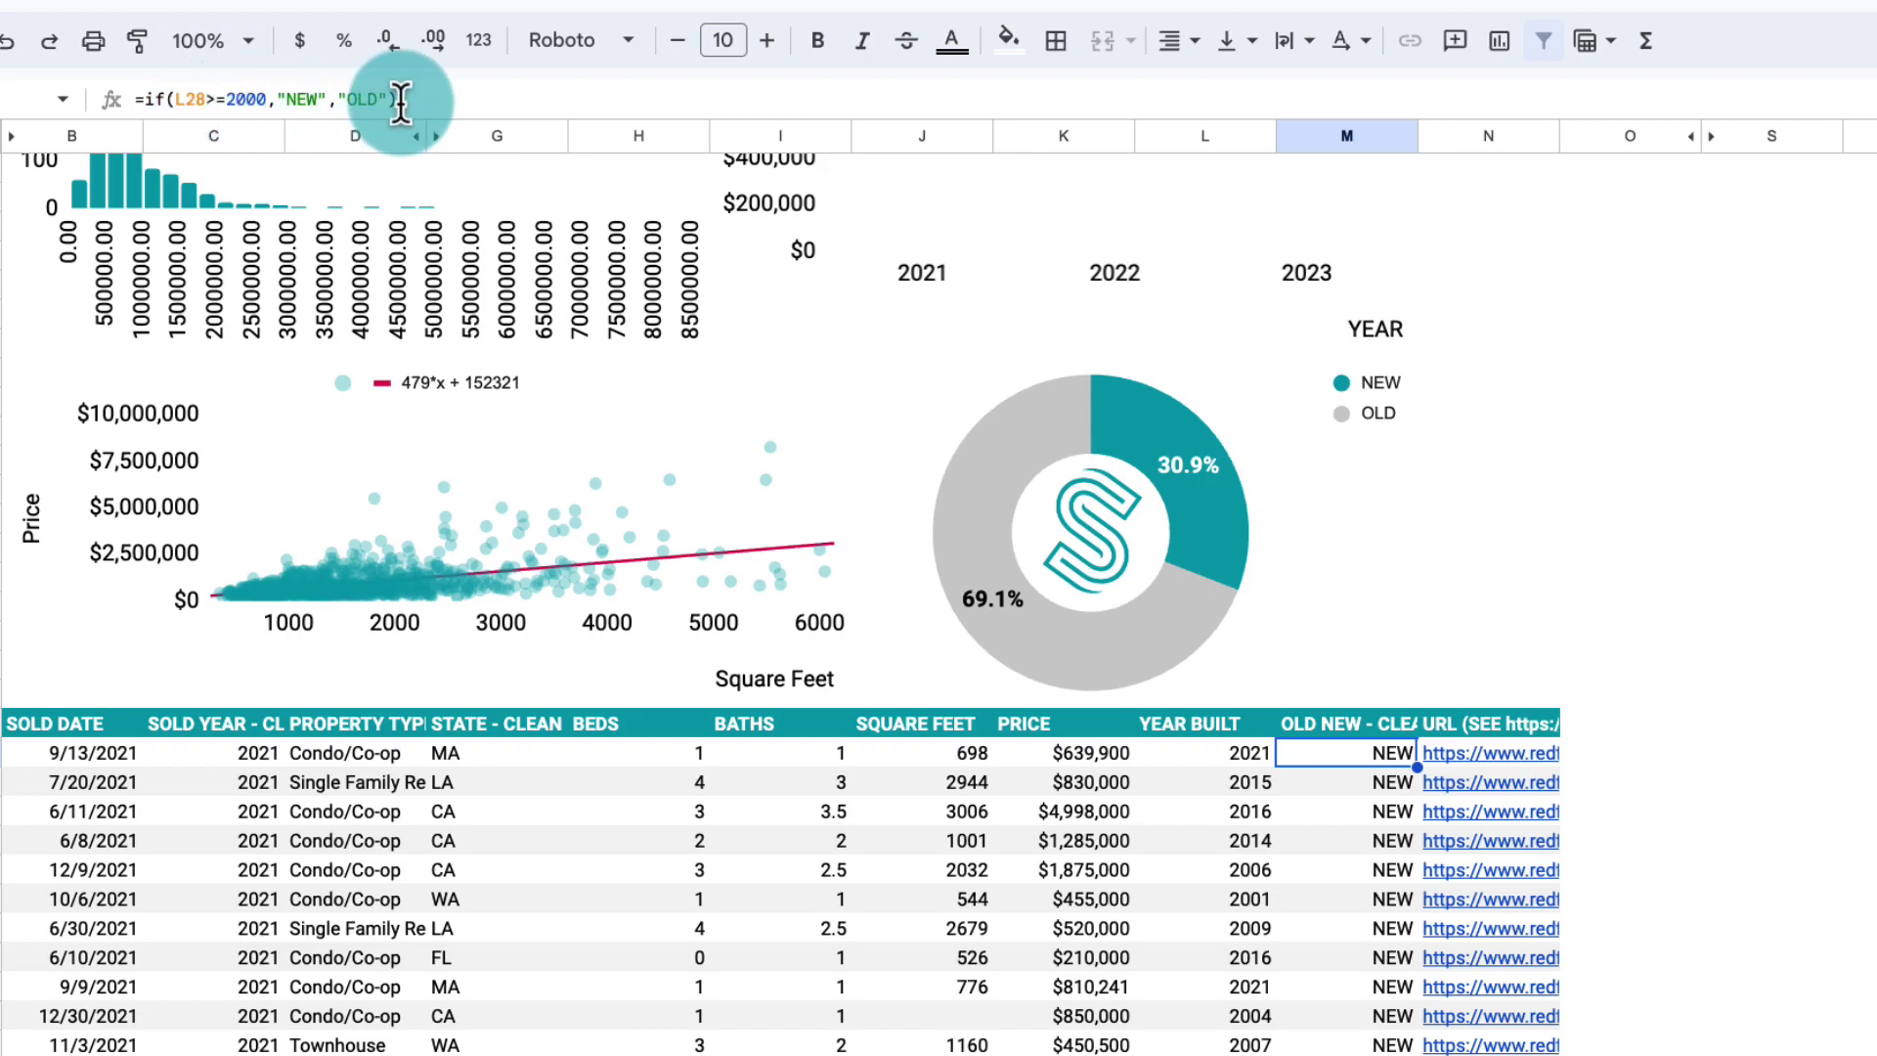
{"action": "scroll", "coordinate": [939, 587], "scroll_direction": "down", "scroll_amount": 10}
{"action": "scroll", "coordinate": [940, 586], "scroll_direction": "down", "scroll_amount": 10}
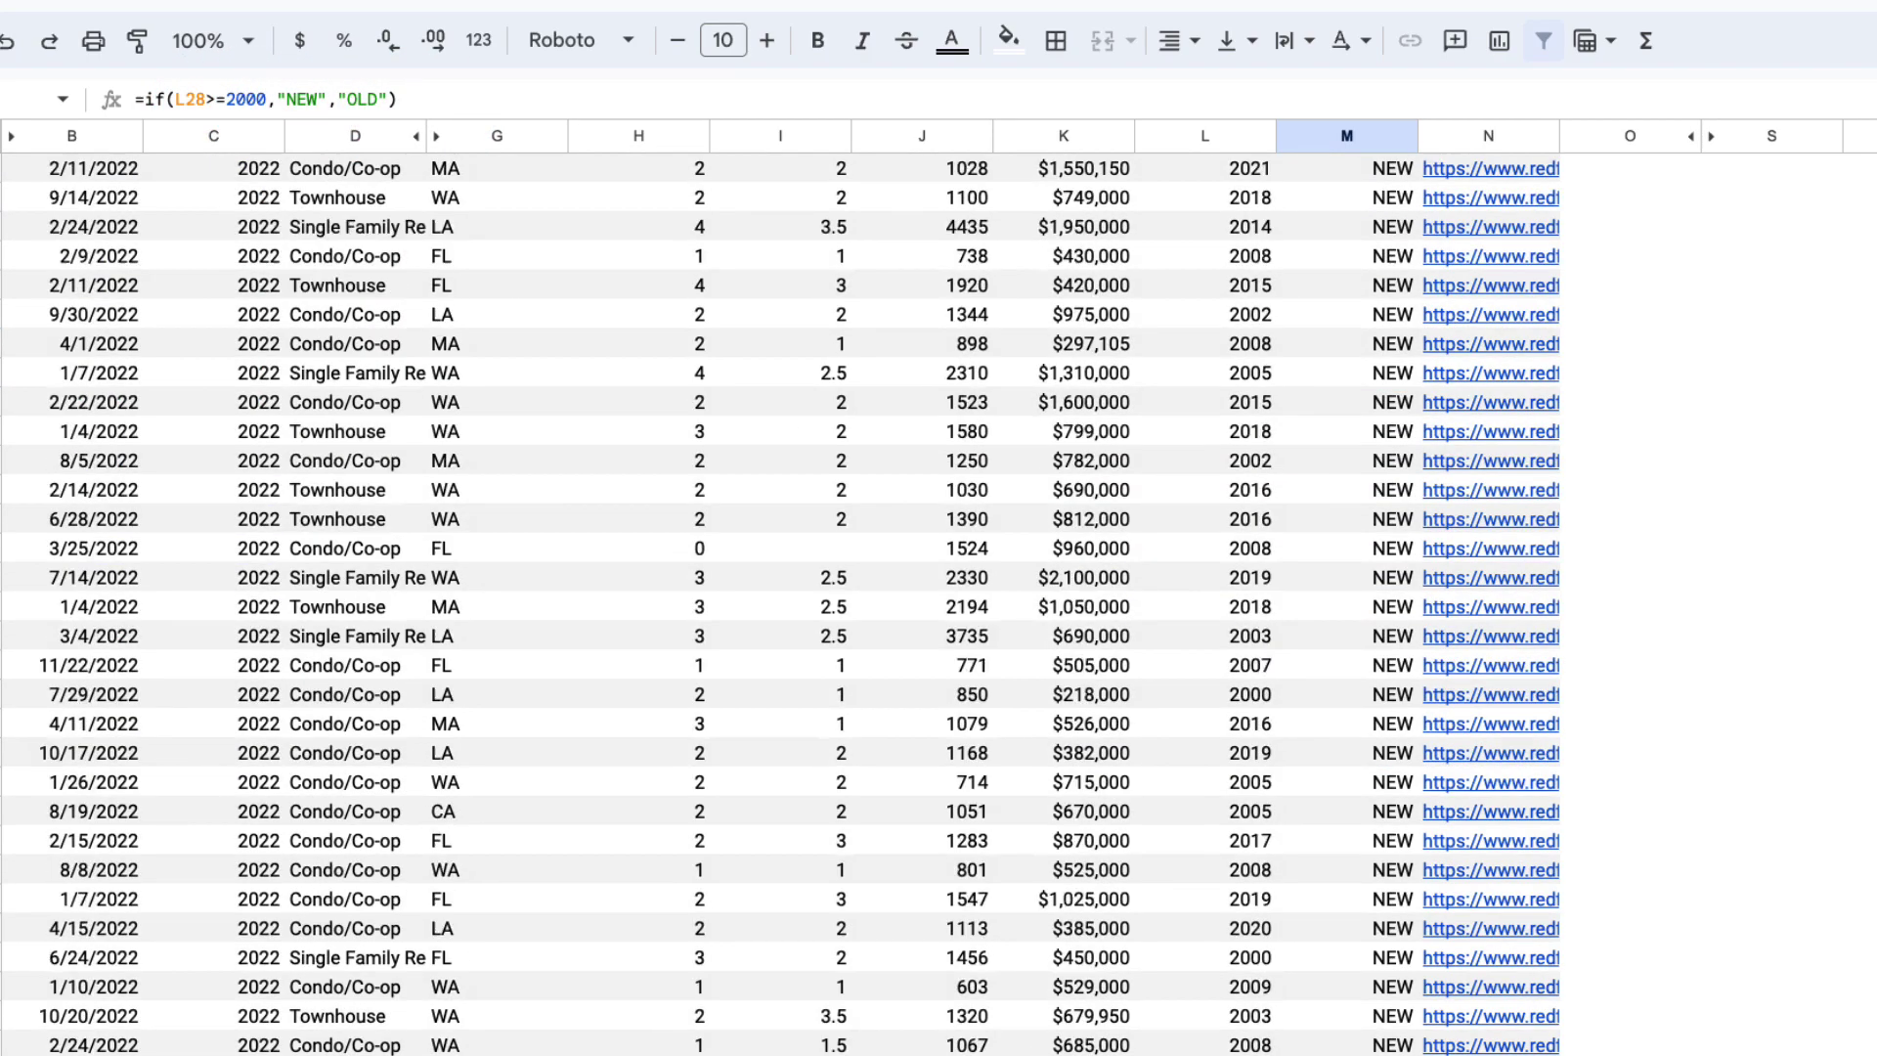
{"action": "scroll", "coordinate": [940, 587], "scroll_direction": "down", "scroll_amount": 10}
{"action": "scroll", "coordinate": [940, 586], "scroll_direction": "down", "scroll_amount": 10}
{"action": "scroll", "coordinate": [940, 588], "scroll_direction": "down", "scroll_amount": 5}
{"action": "scroll", "coordinate": [939, 587], "scroll_direction": "down", "scroll_amount": 5}
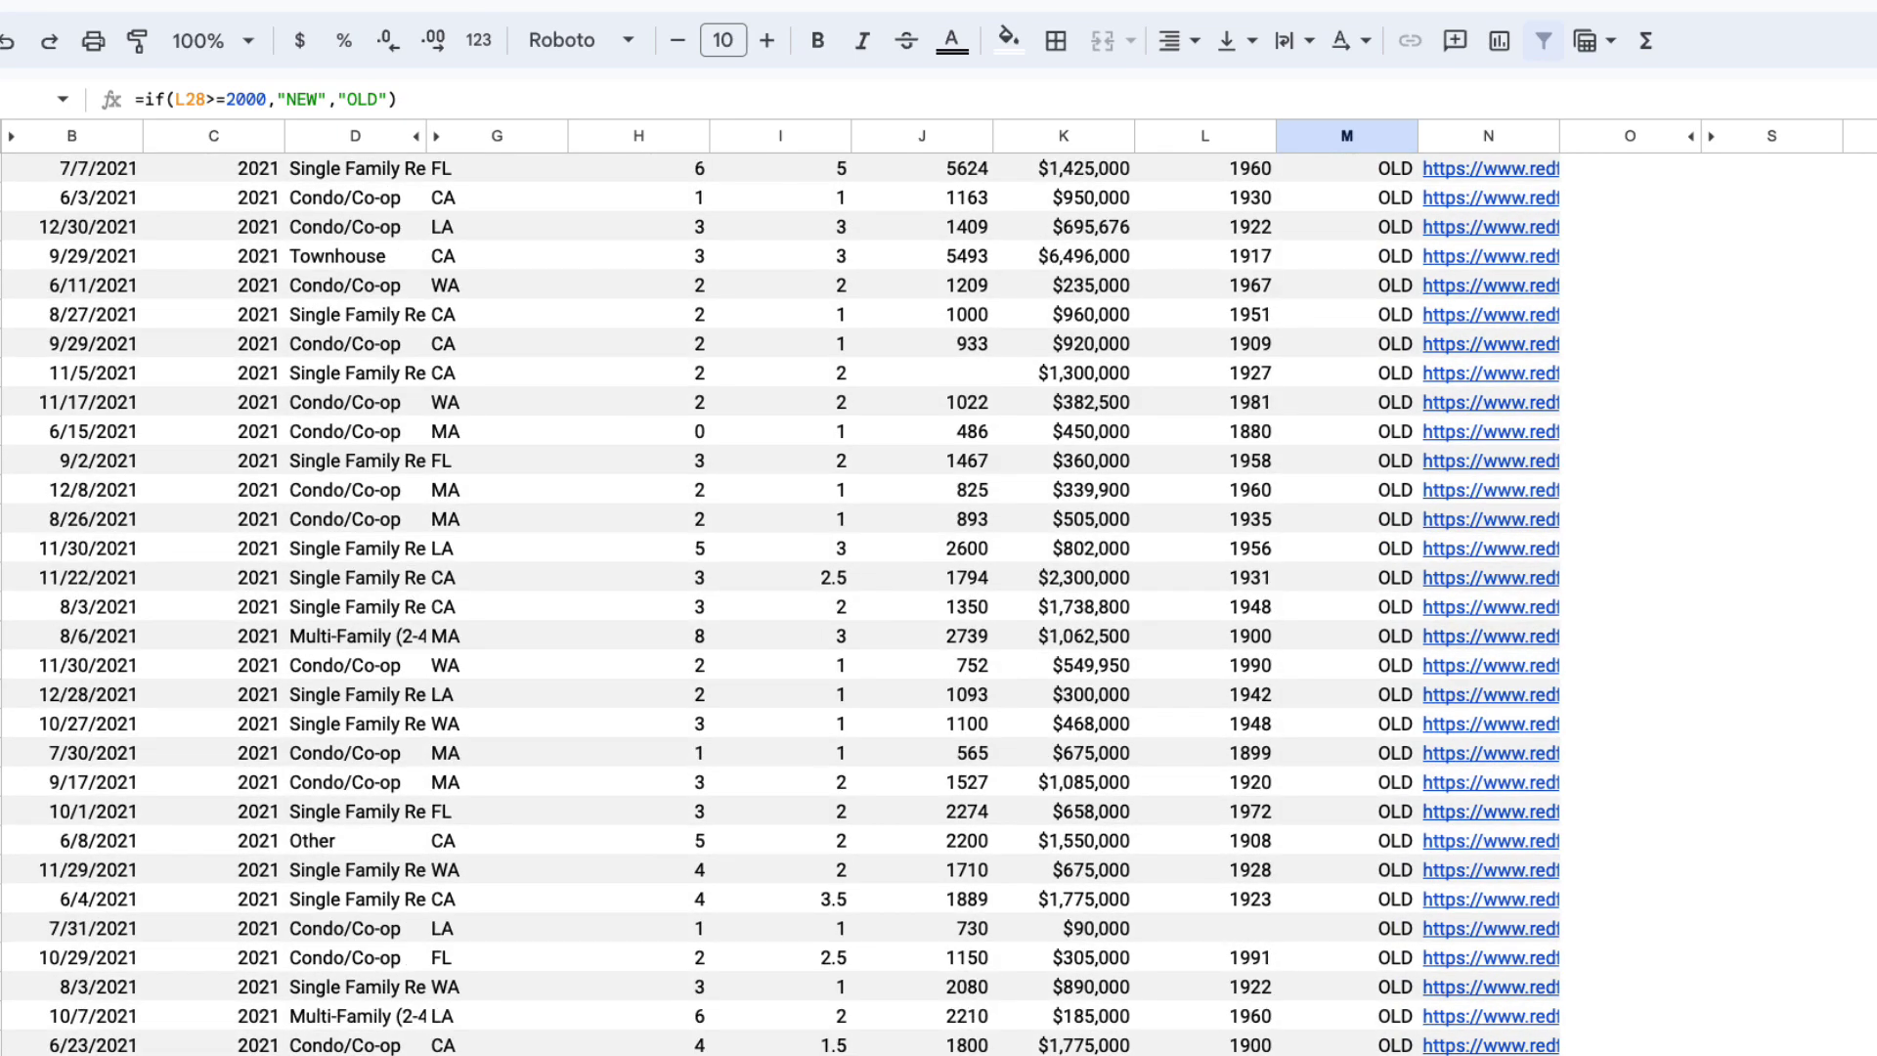
{"action": "scroll", "coordinate": [1349, 690], "scroll_direction": "down", "scroll_amount": 5}
{"action": "scroll", "coordinate": [1256, 441], "scroll_direction": "up", "scroll_amount": 2}
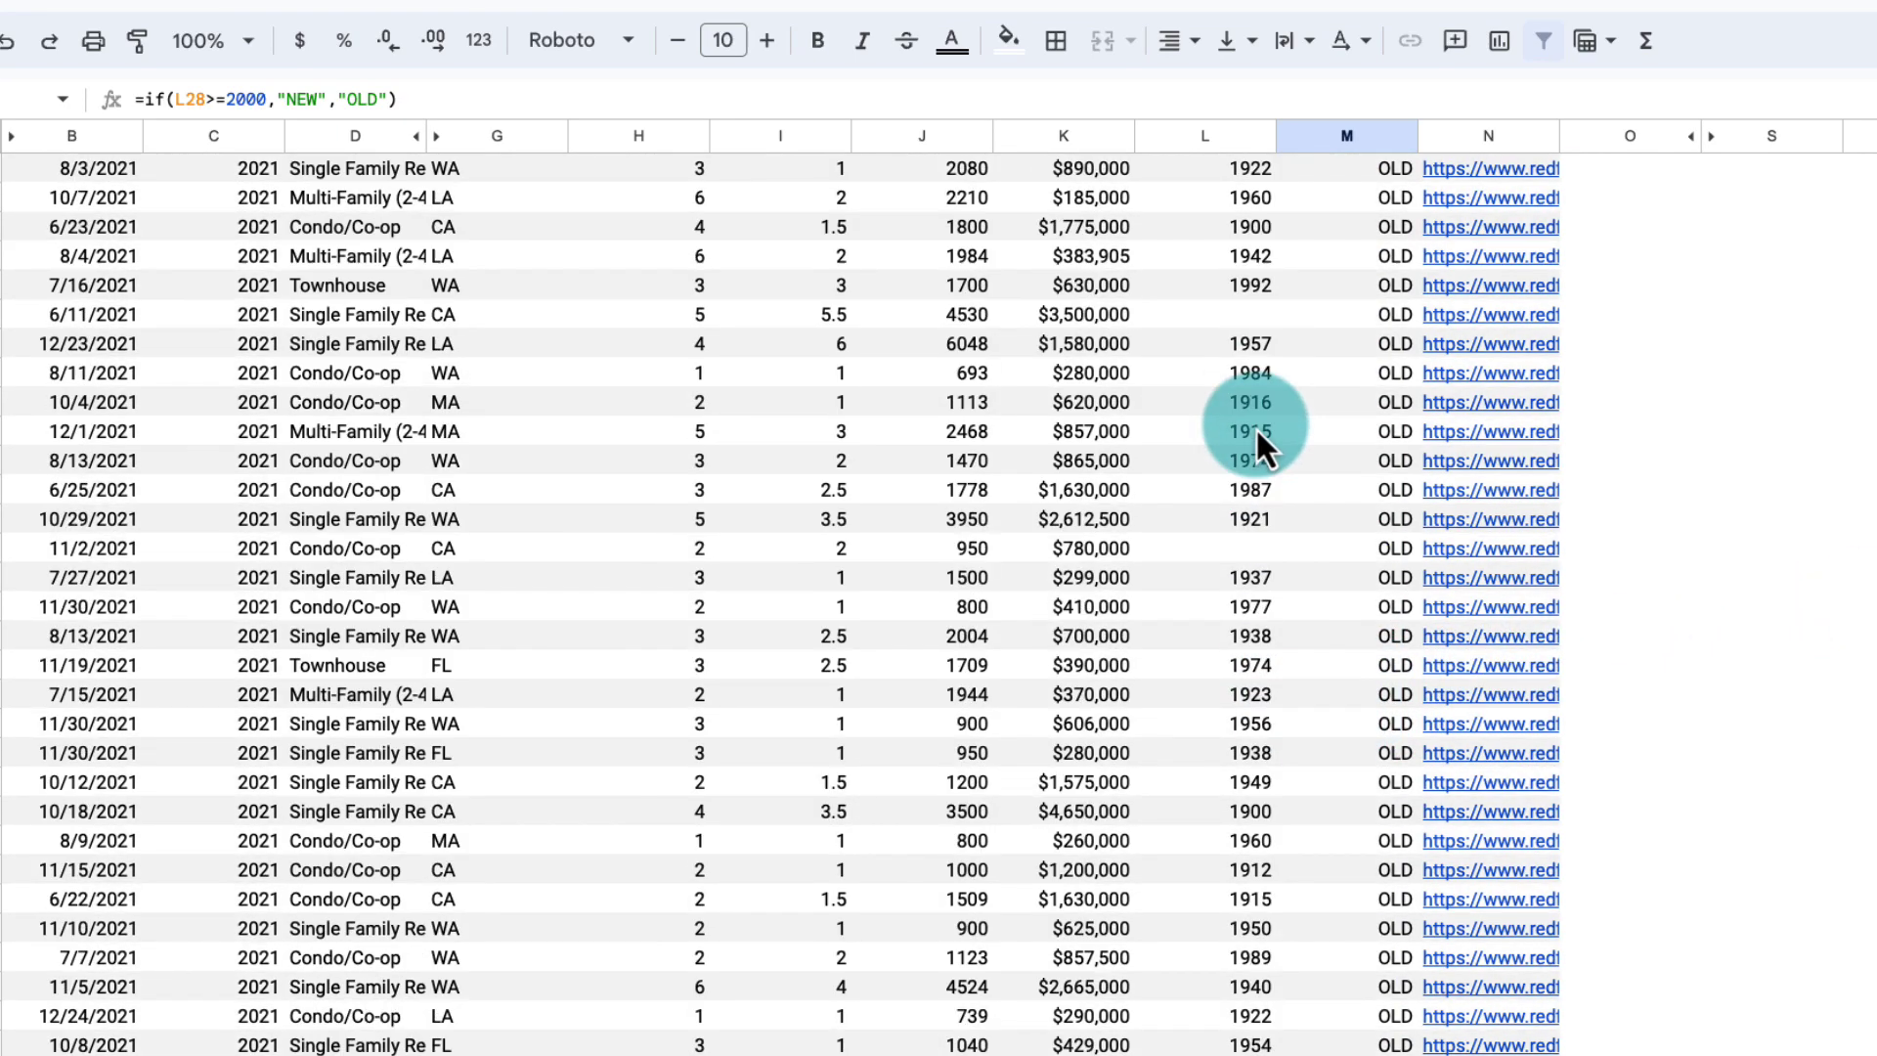
Inspect the blank Year Built cells and the NEW versus OLD donut chart.
{"action": "left_click", "coordinate": [1249, 308]}
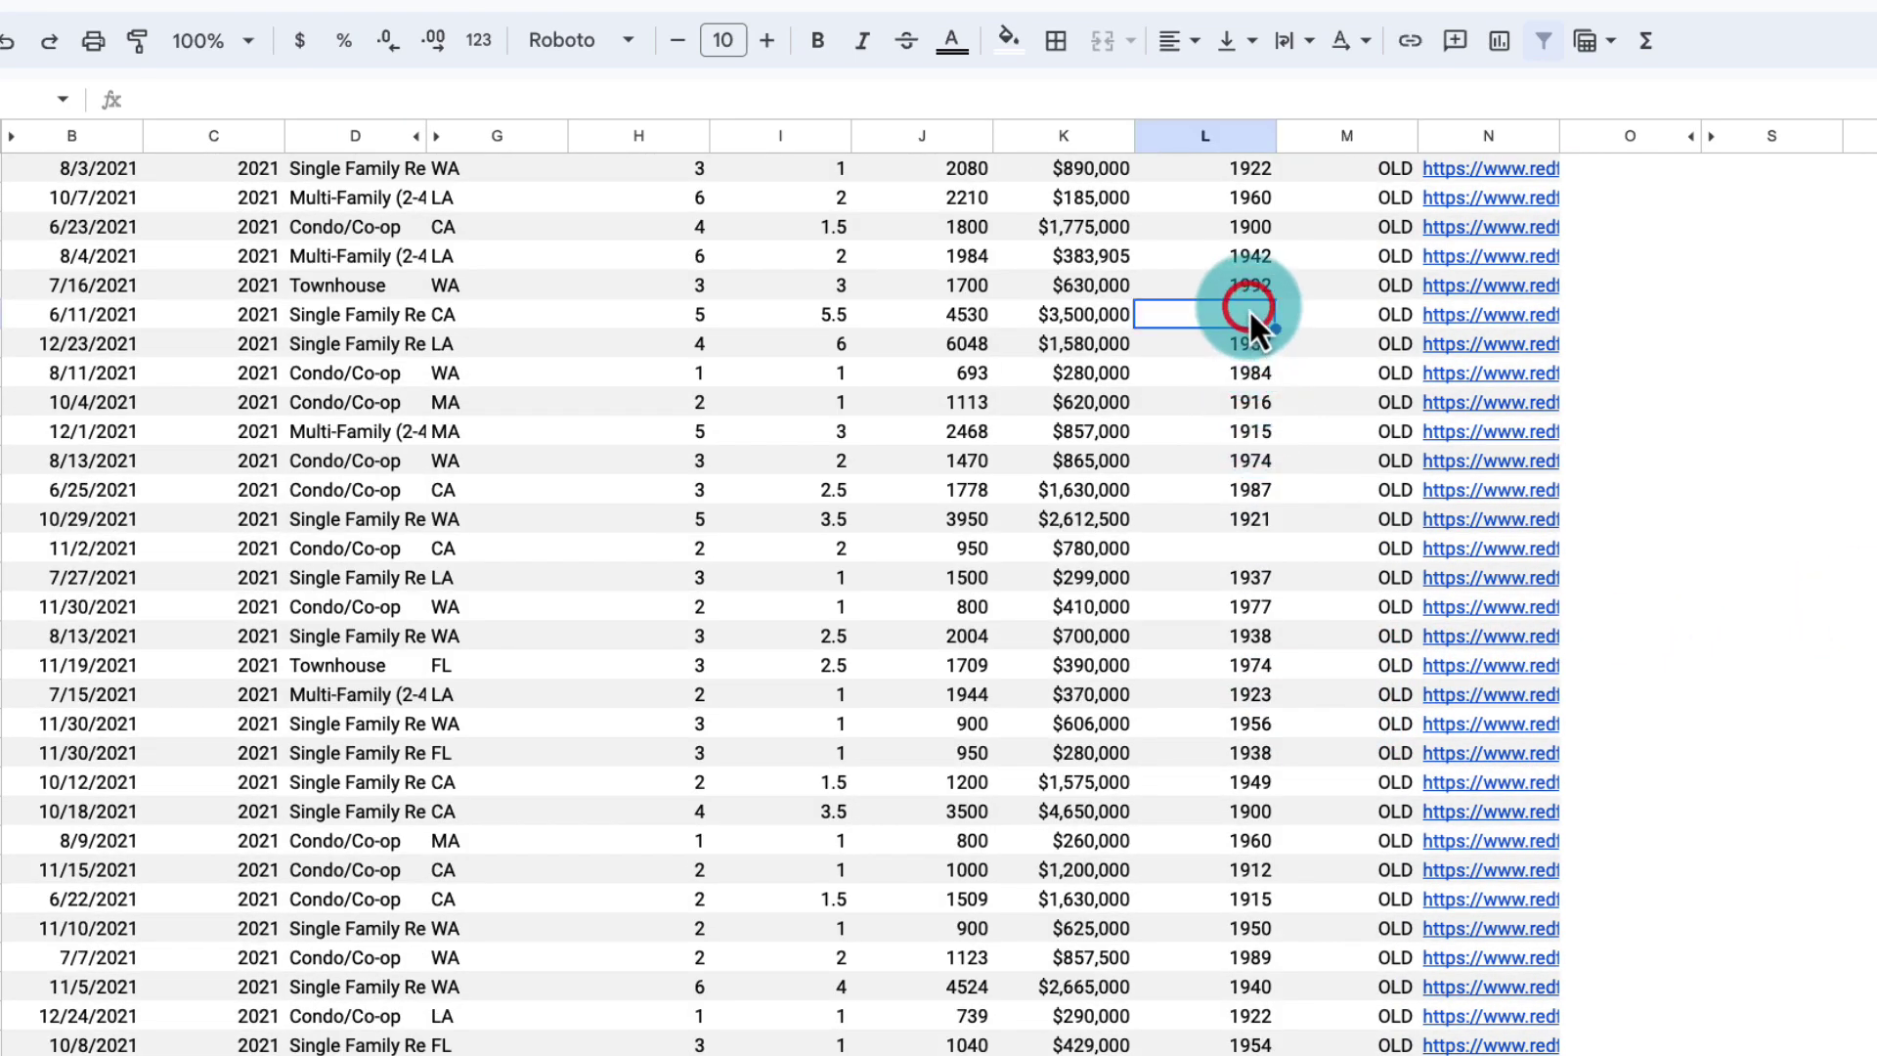
{"action": "left_click", "coordinate": [1246, 551]}
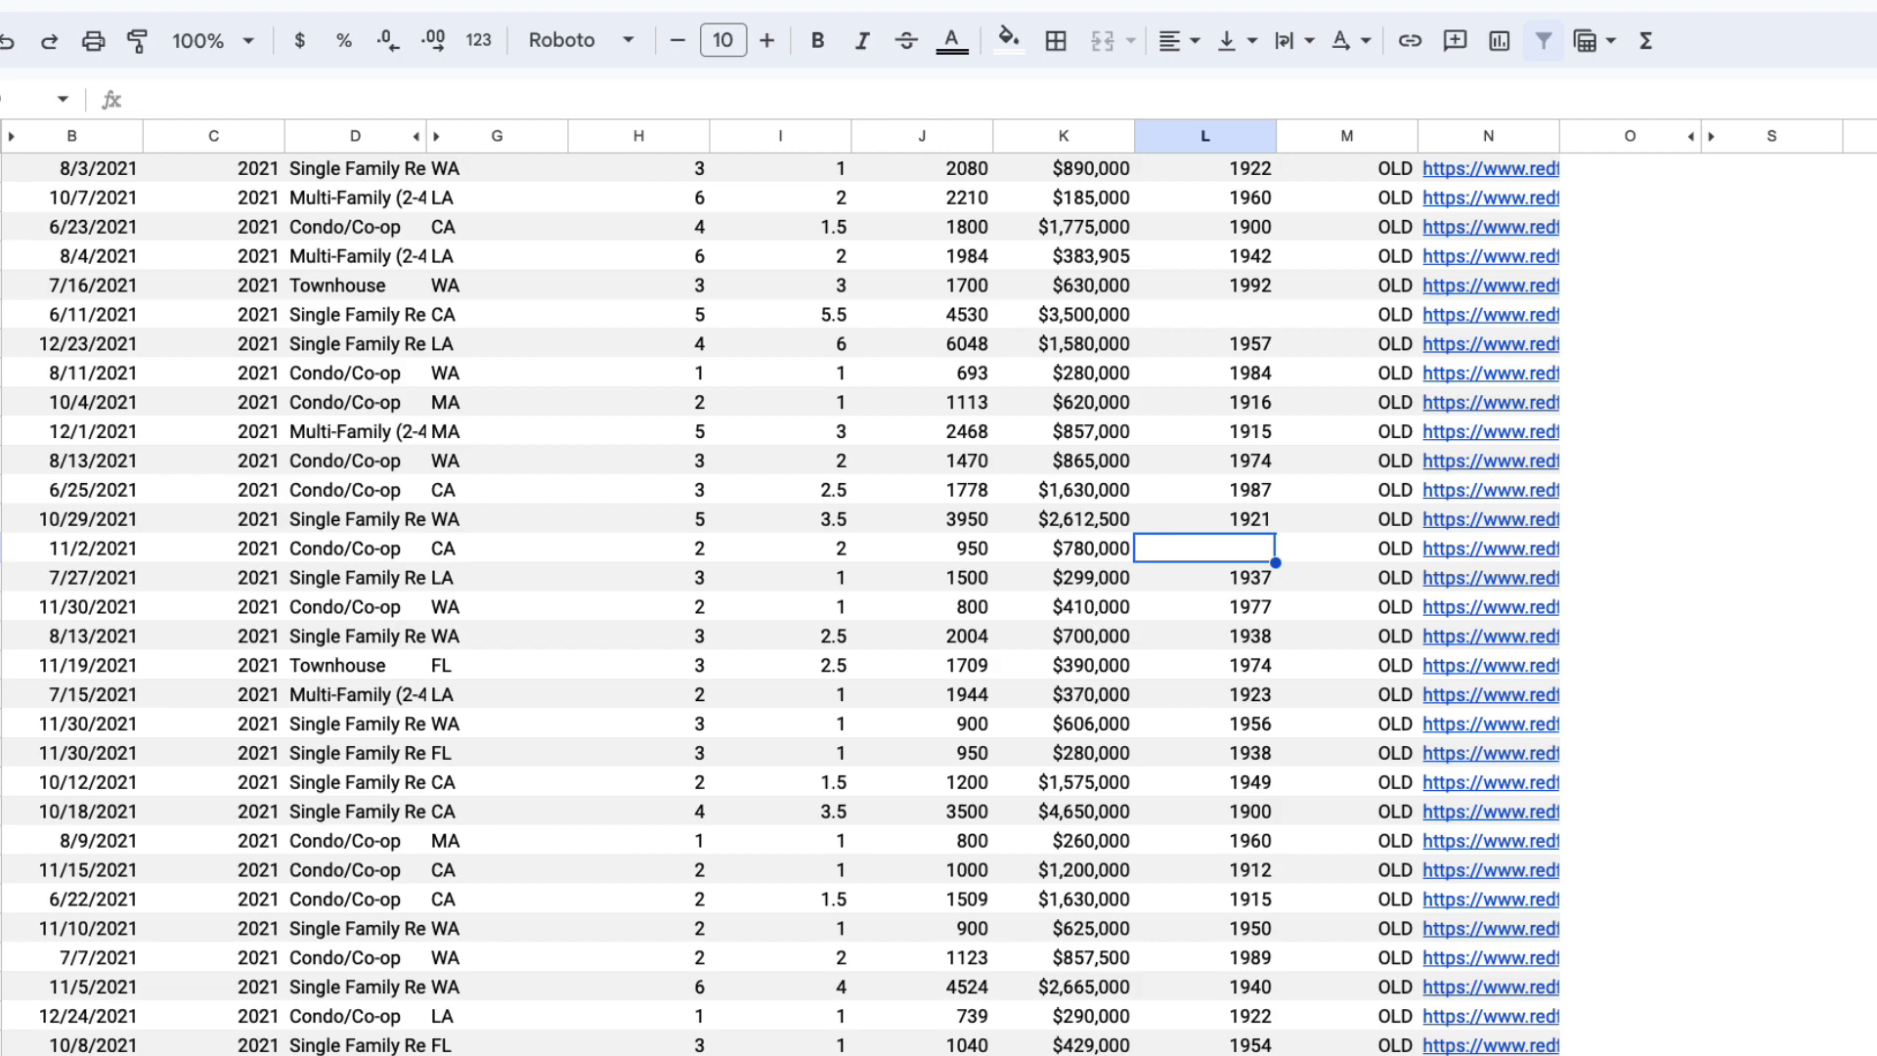
{"action": "scroll", "coordinate": [939, 587], "scroll_direction": "up", "scroll_amount": 10}
{"action": "scroll", "coordinate": [938, 586], "scroll_direction": "up", "scroll_amount": 10}
{"action": "scroll", "coordinate": [940, 587], "scroll_direction": "up", "scroll_amount": 10}
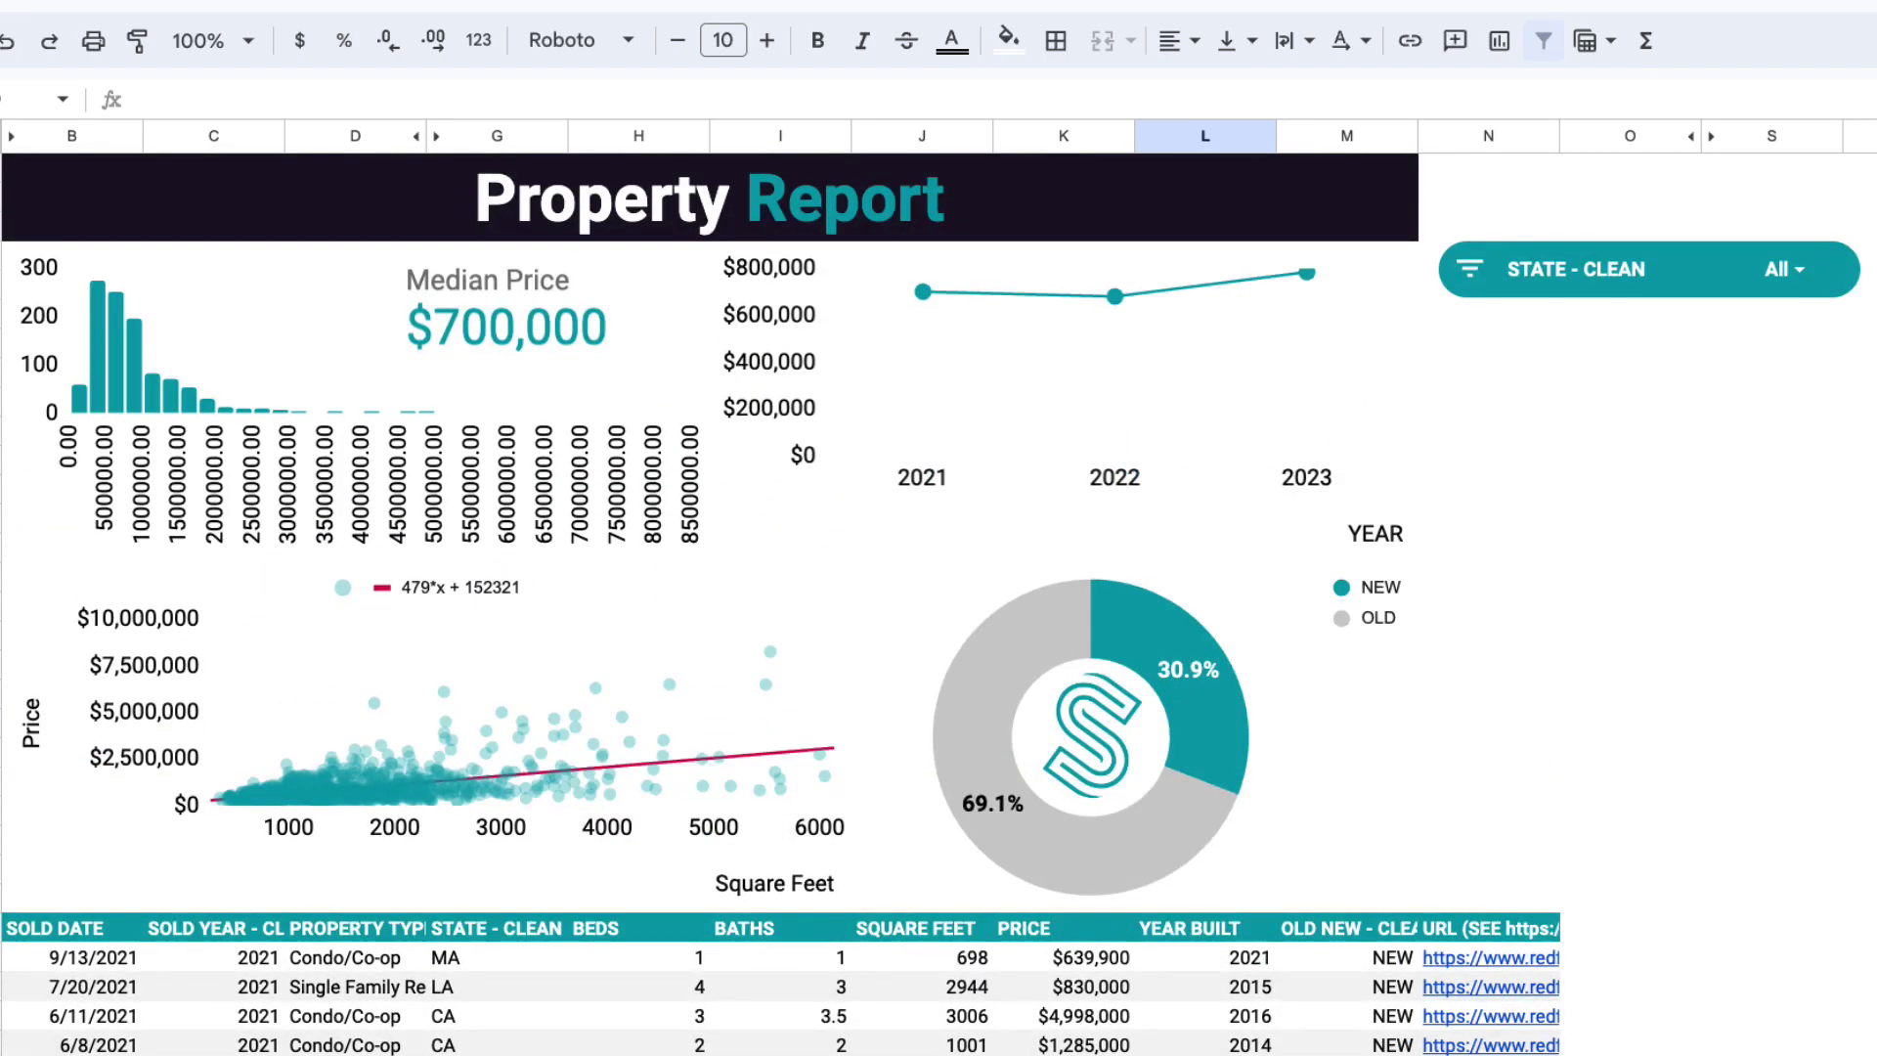
{"action": "left_click", "coordinate": [1170, 647]}
{"action": "left_click", "coordinate": [1524, 669]}
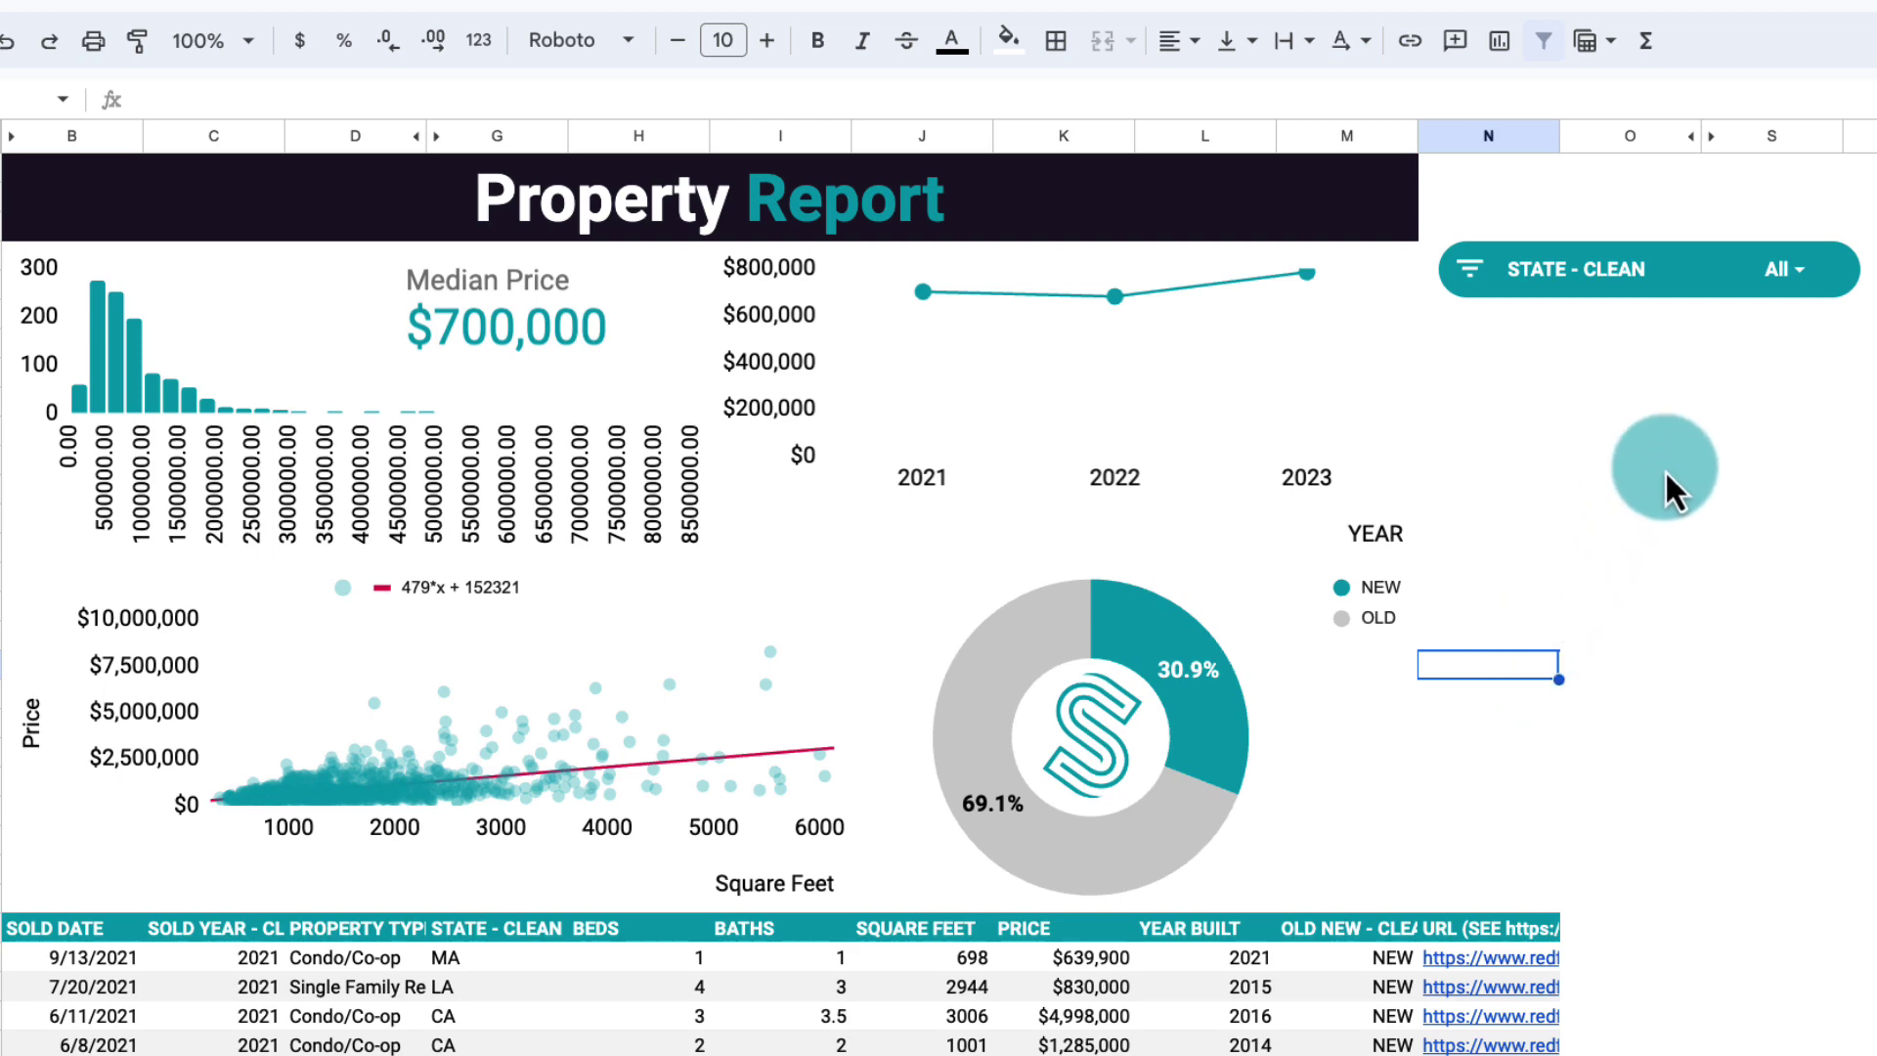
Filter the dashboard to CA properties only and review the price histogram.
{"action": "left_click", "coordinate": [1786, 270]}
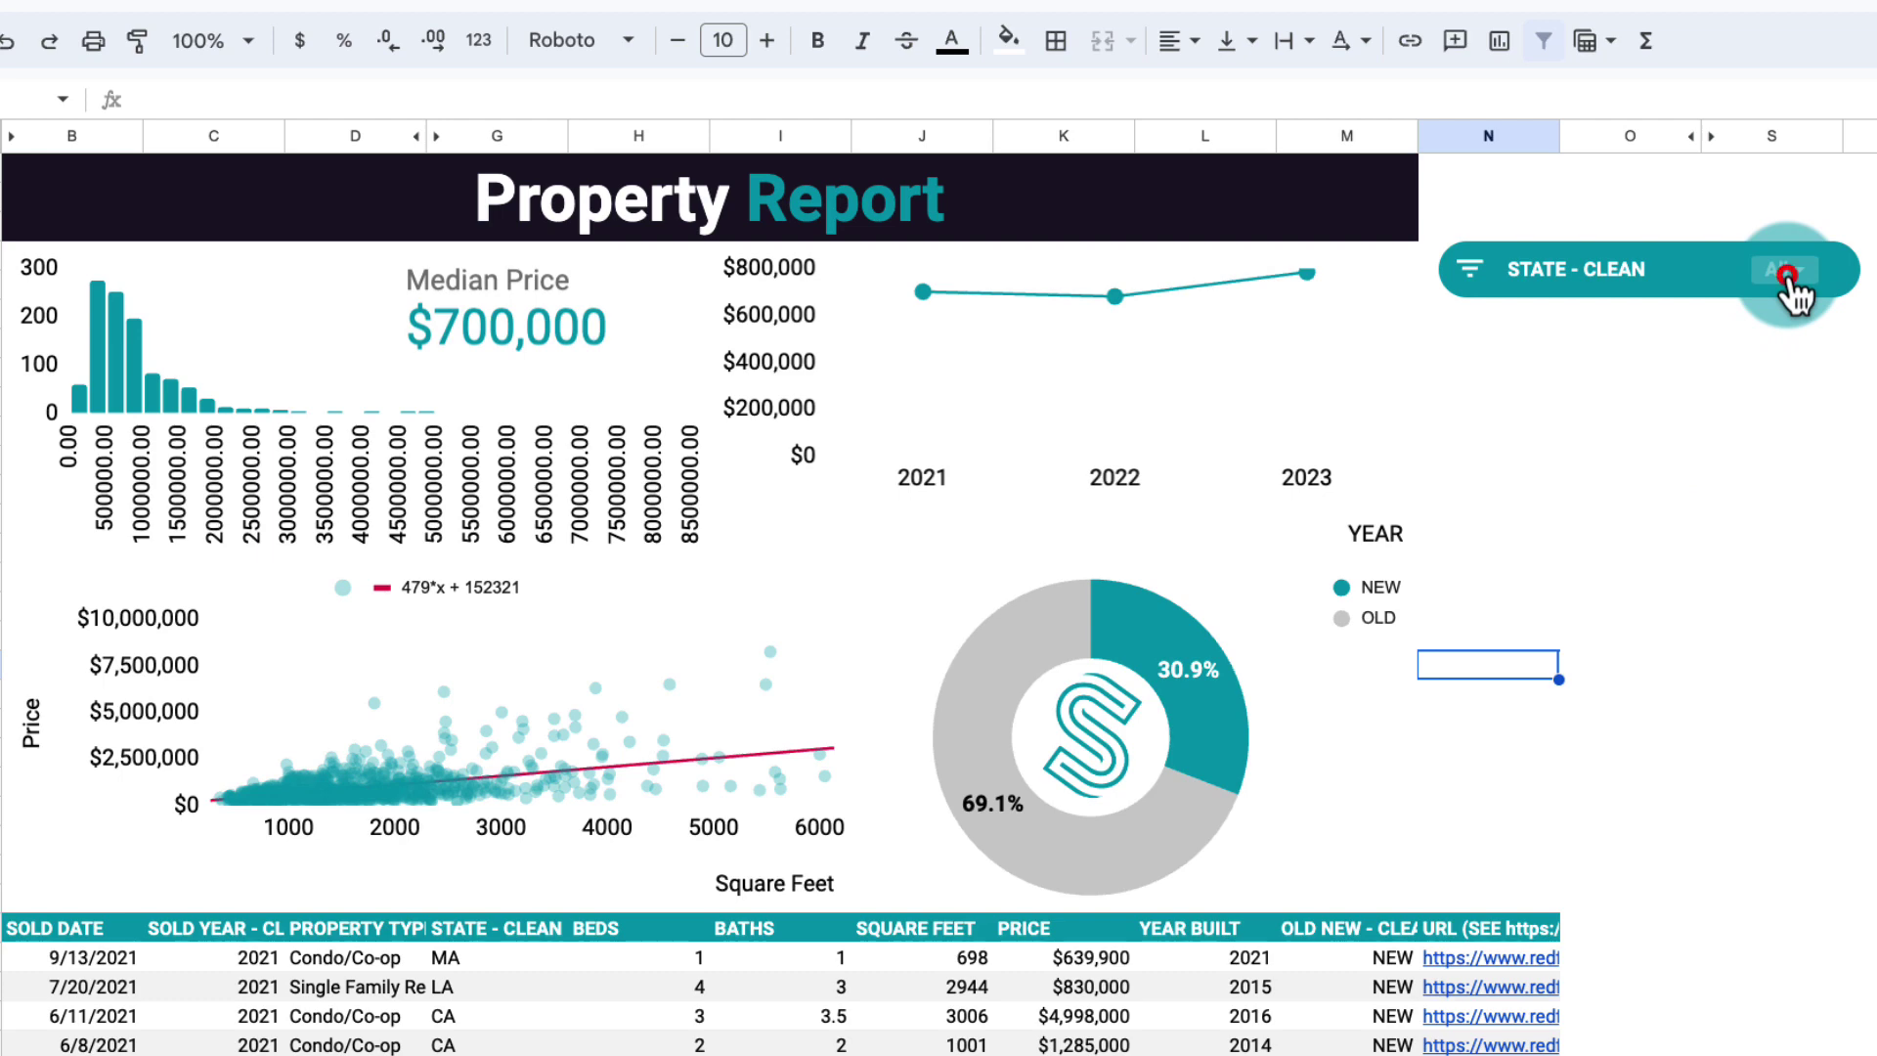
{"action": "left_click", "coordinate": [1578, 384]}
{"action": "left_click", "coordinate": [1536, 546]}
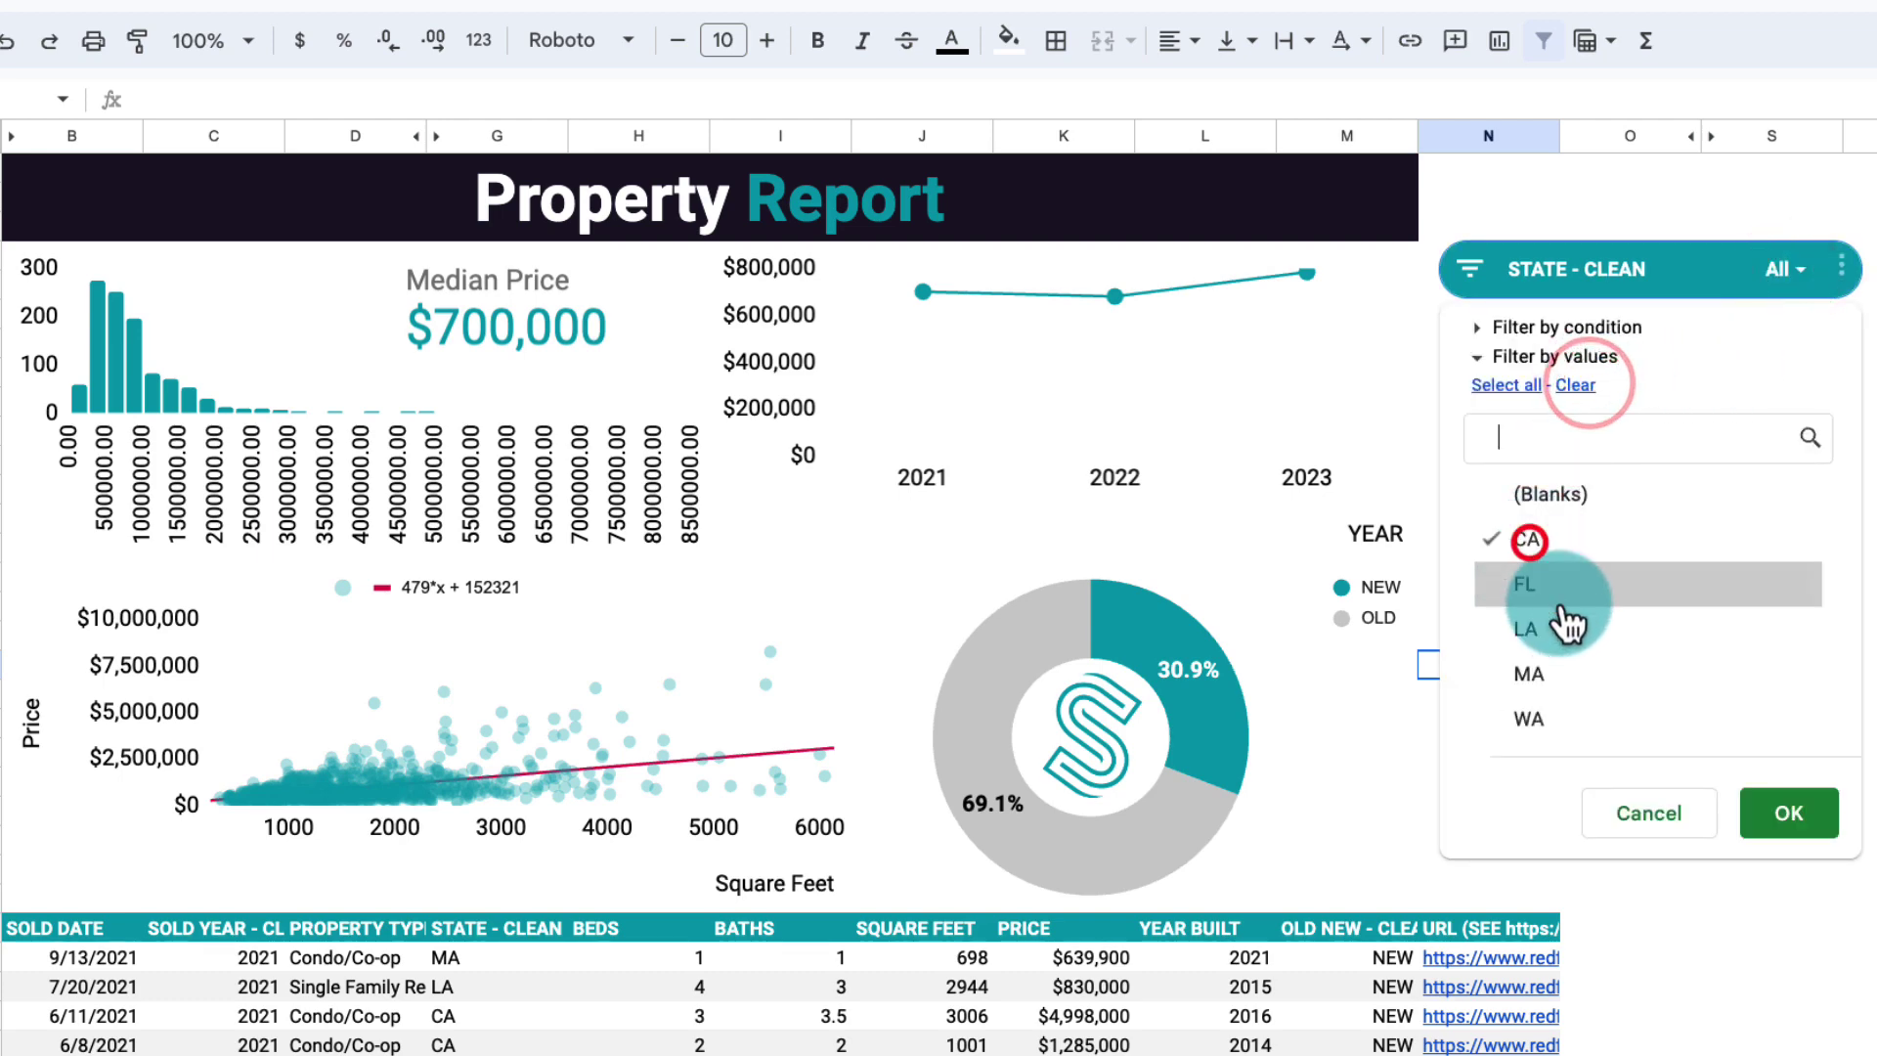
{"action": "left_click", "coordinate": [1772, 810]}
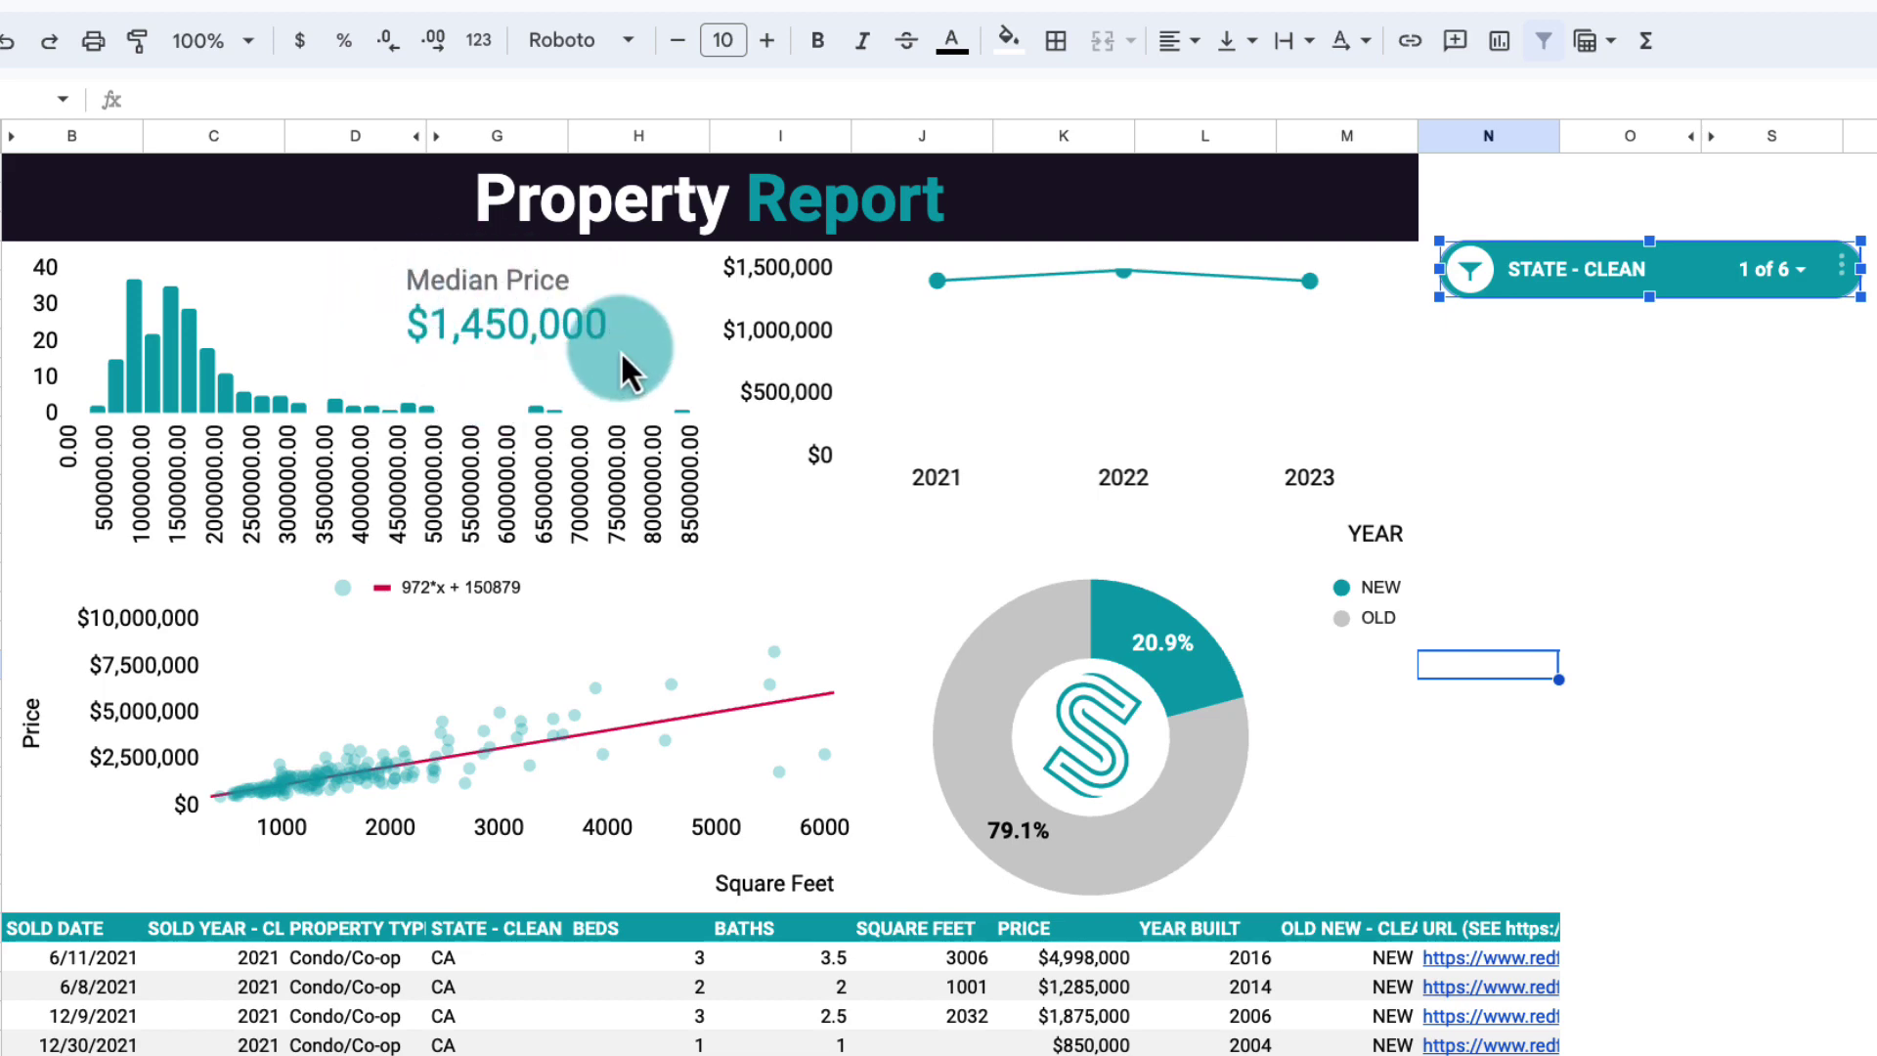
{"action": "left_click", "coordinate": [98, 409]}
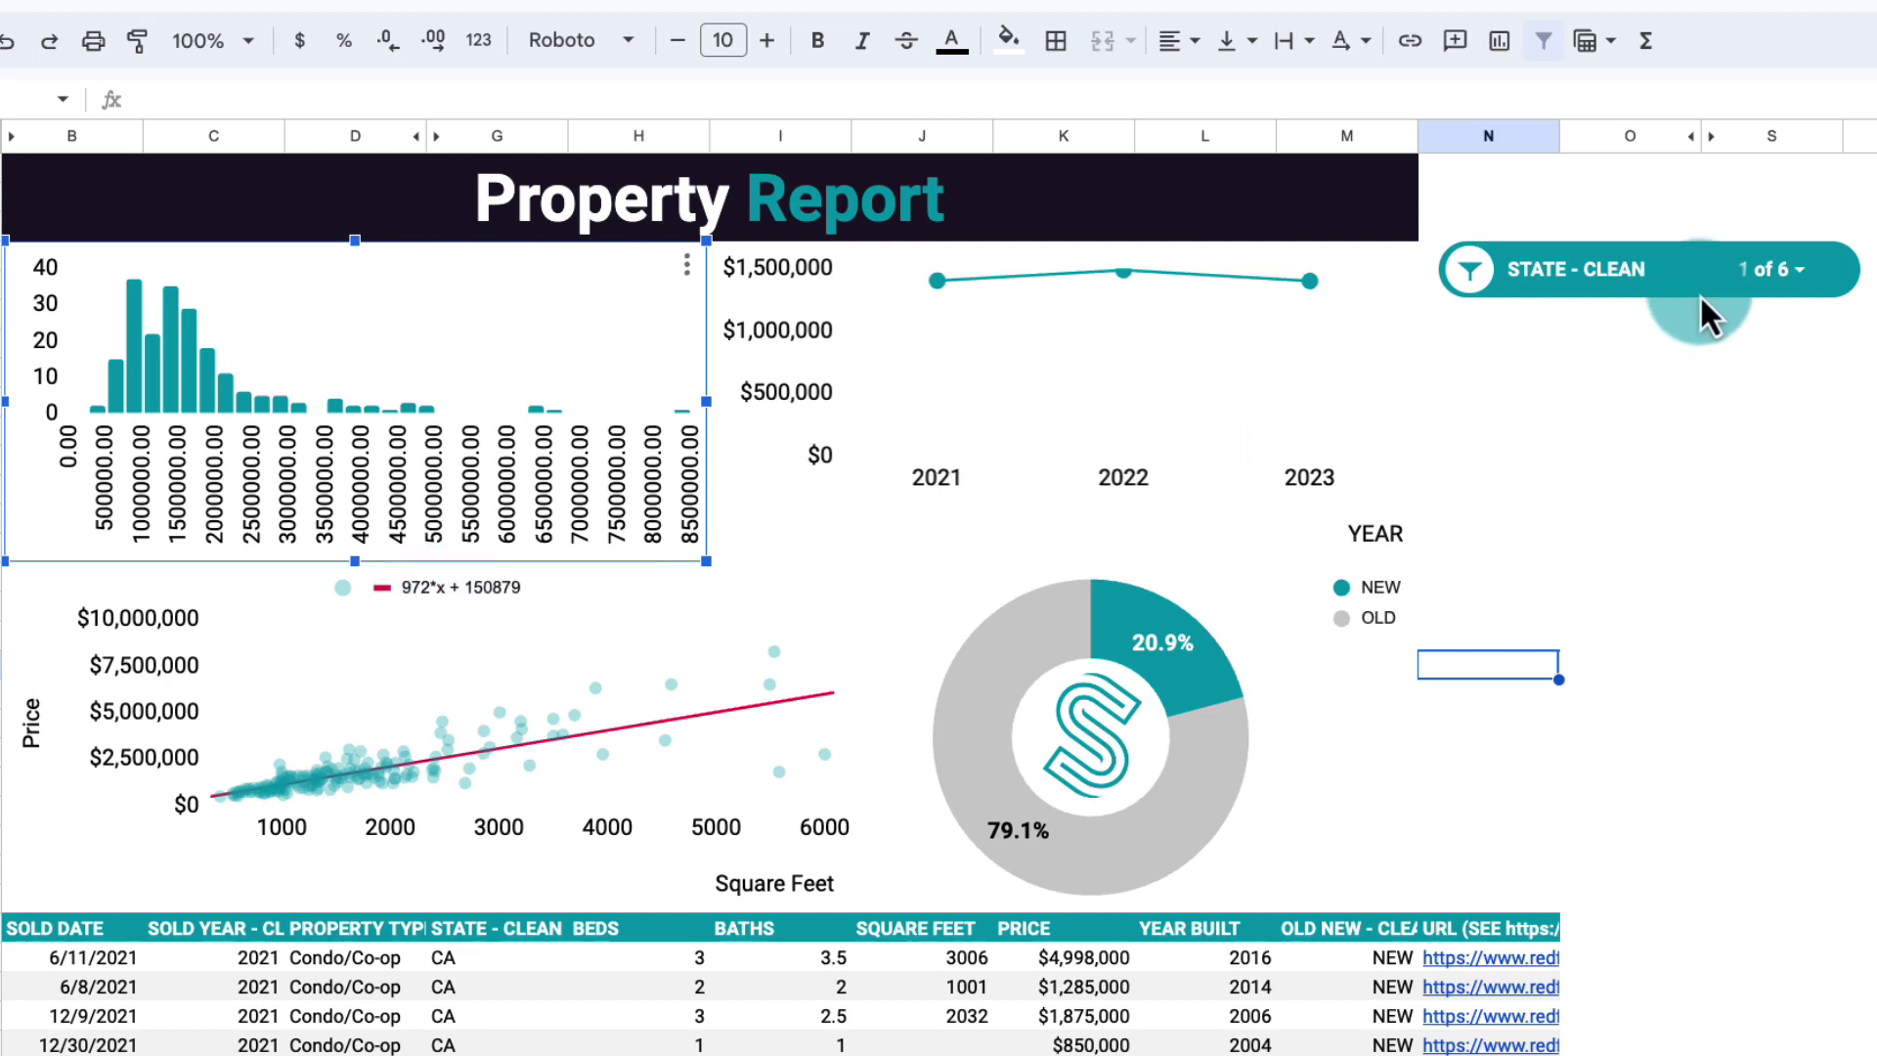
Filter the dashboard to LA only, giving a $370,000 median and 28.6% NEW donut.
{"action": "left_click", "coordinate": [1760, 270]}
{"action": "left_click", "coordinate": [1575, 386]}
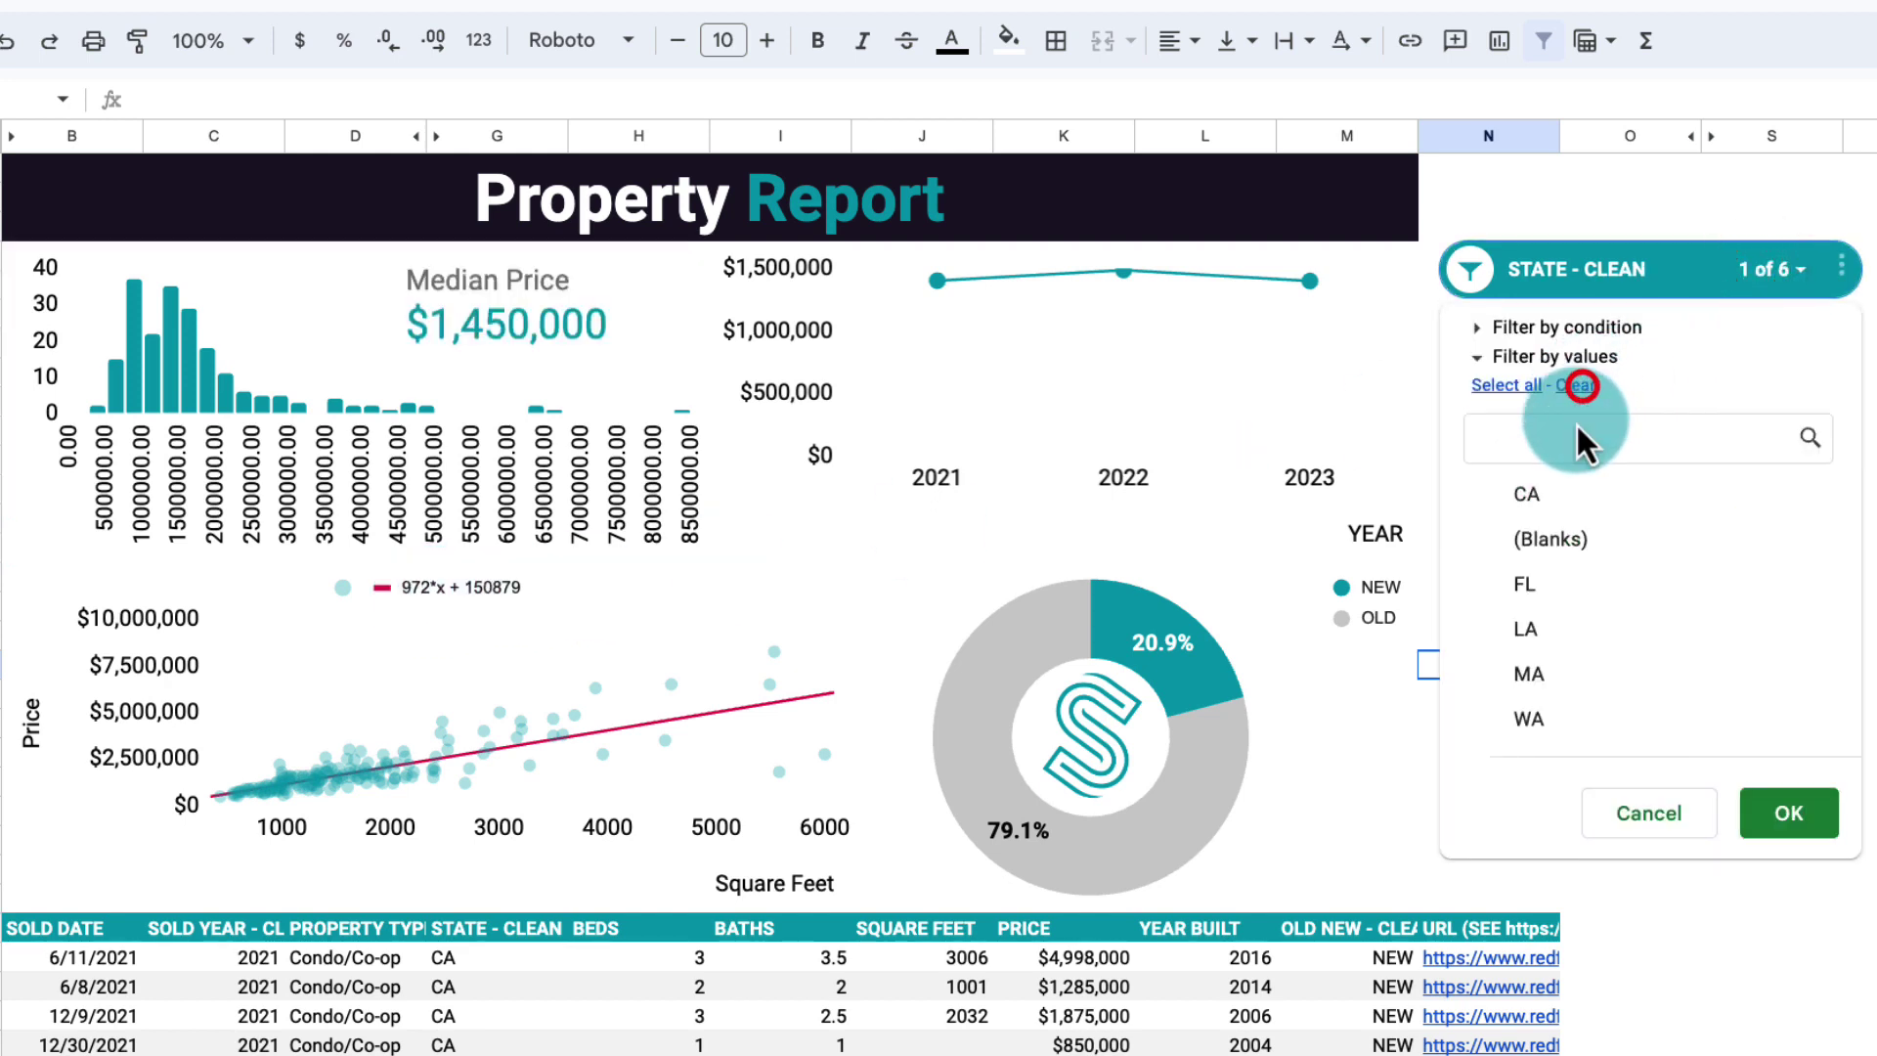
{"action": "left_click", "coordinate": [1526, 628]}
{"action": "left_click", "coordinate": [1763, 813]}
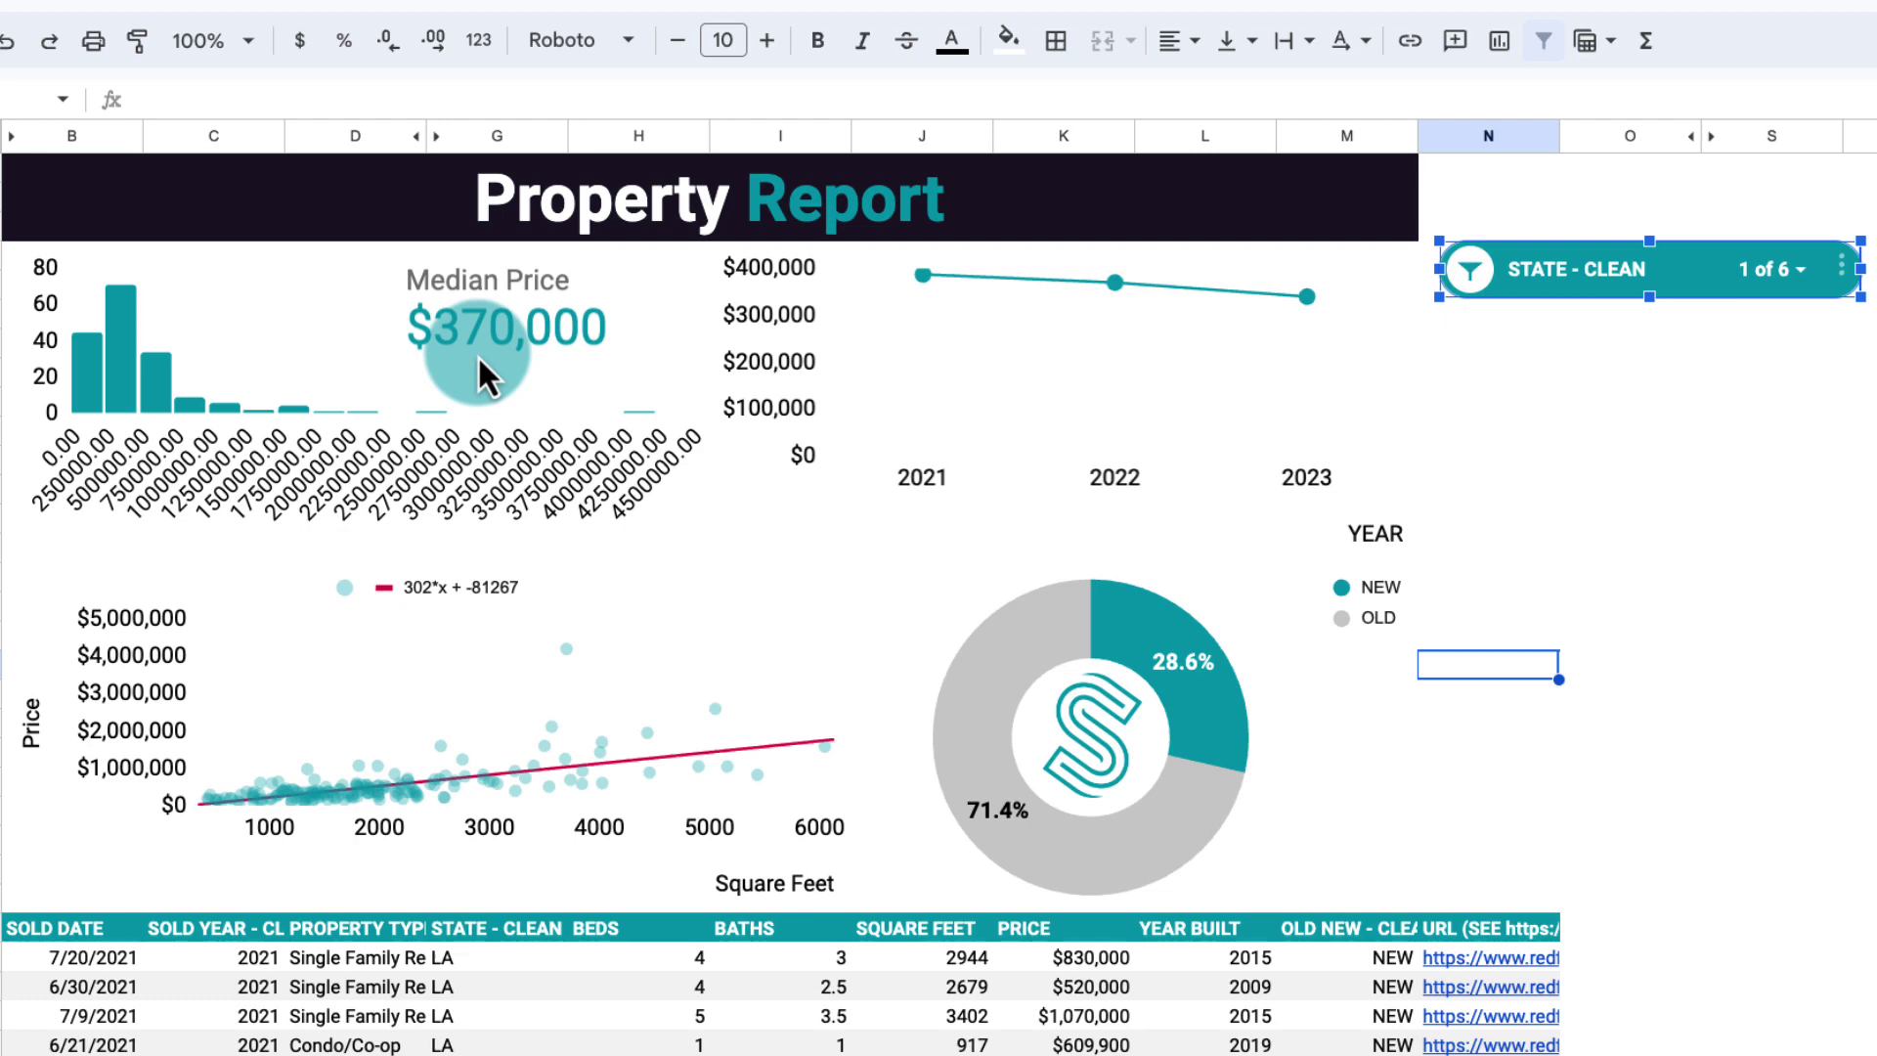
{"action": "left_click", "coordinate": [124, 339]}
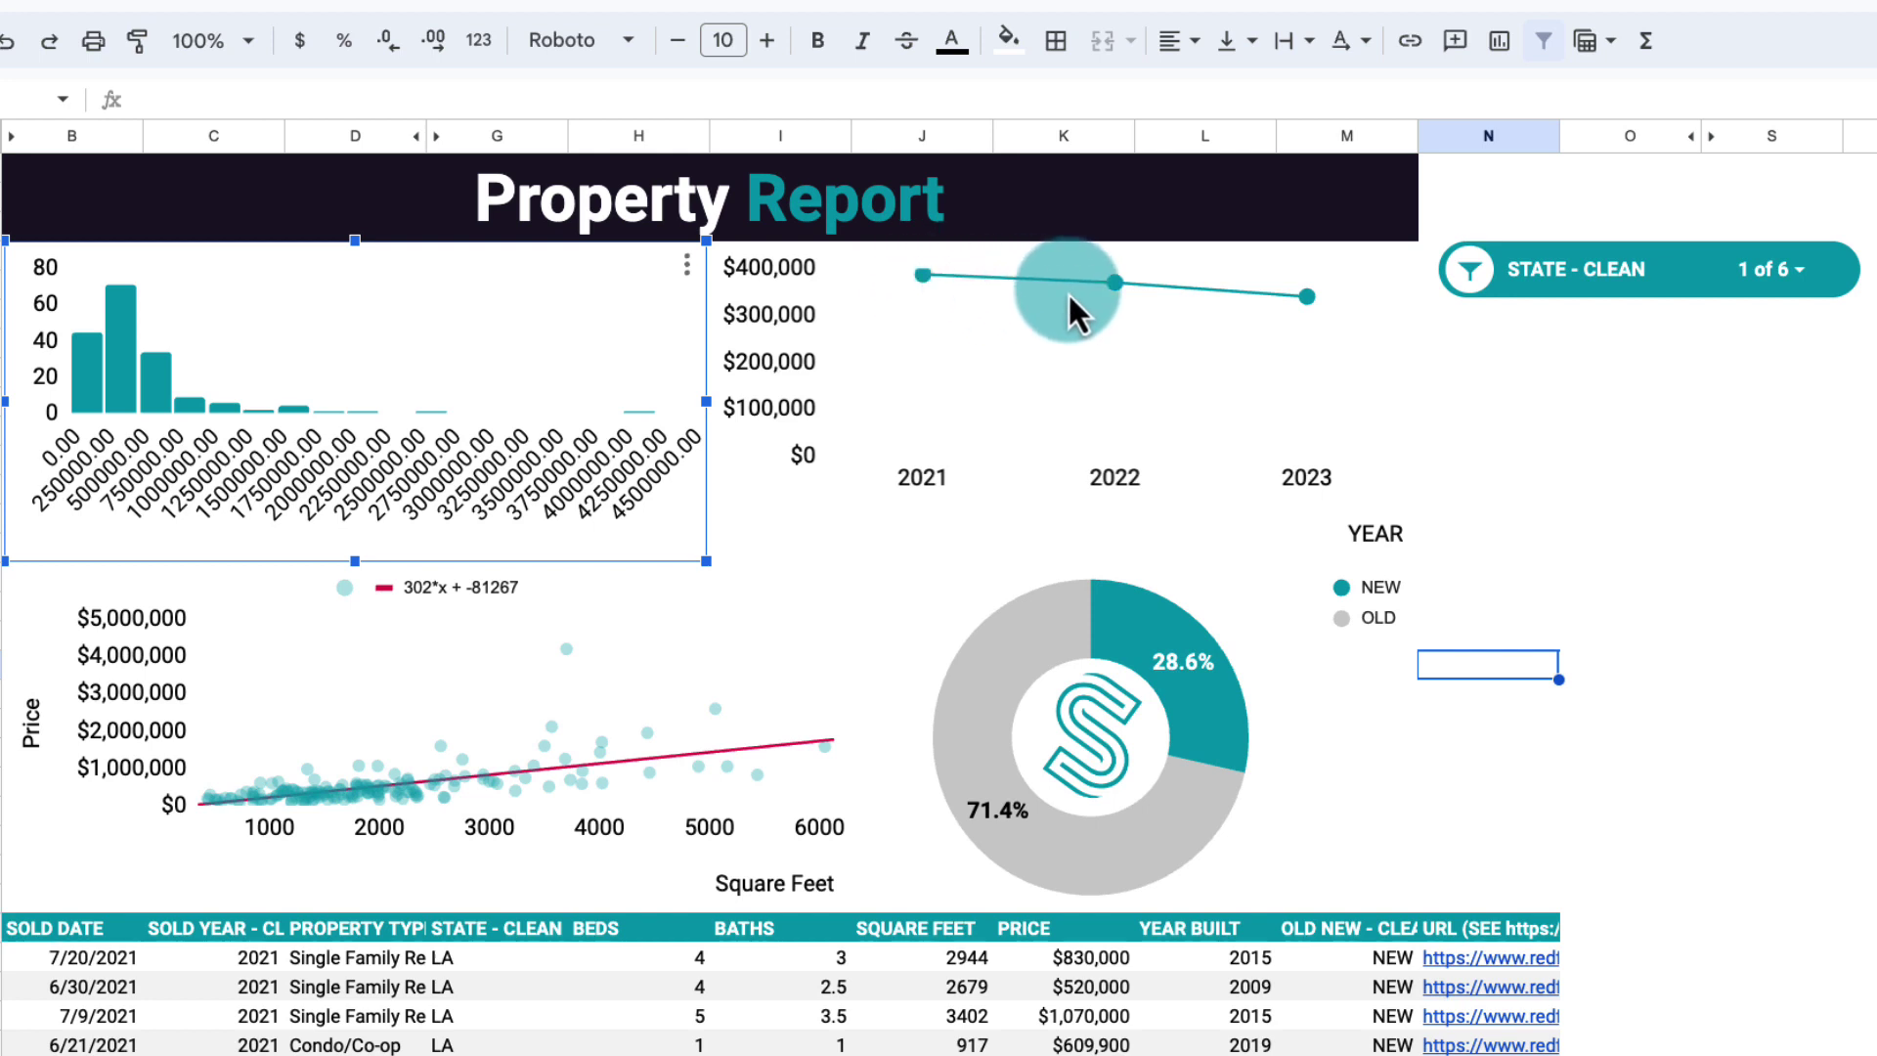
Switch the STATE - CLEAN slicer so the dashboard shows FL properties only.
{"action": "left_click", "coordinate": [1746, 270]}
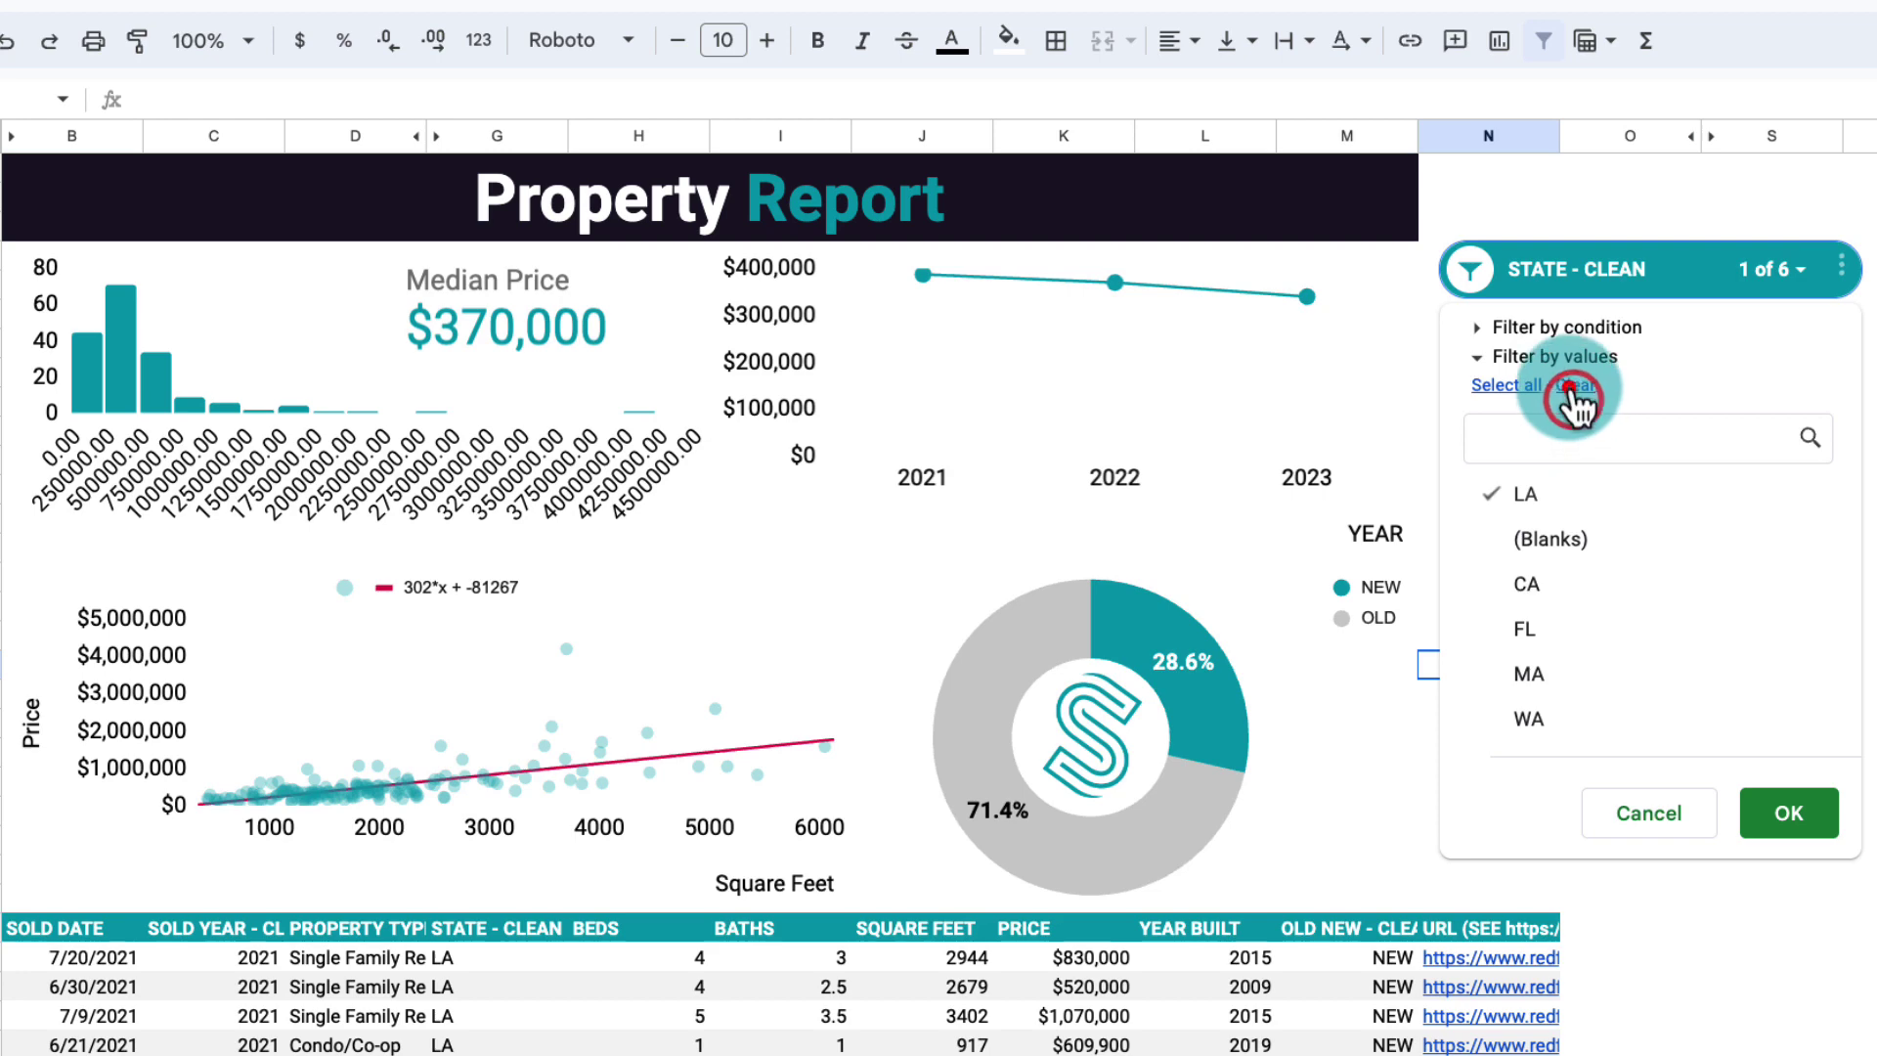
{"action": "left_click", "coordinate": [1575, 385]}
{"action": "left_click", "coordinate": [1539, 622]}
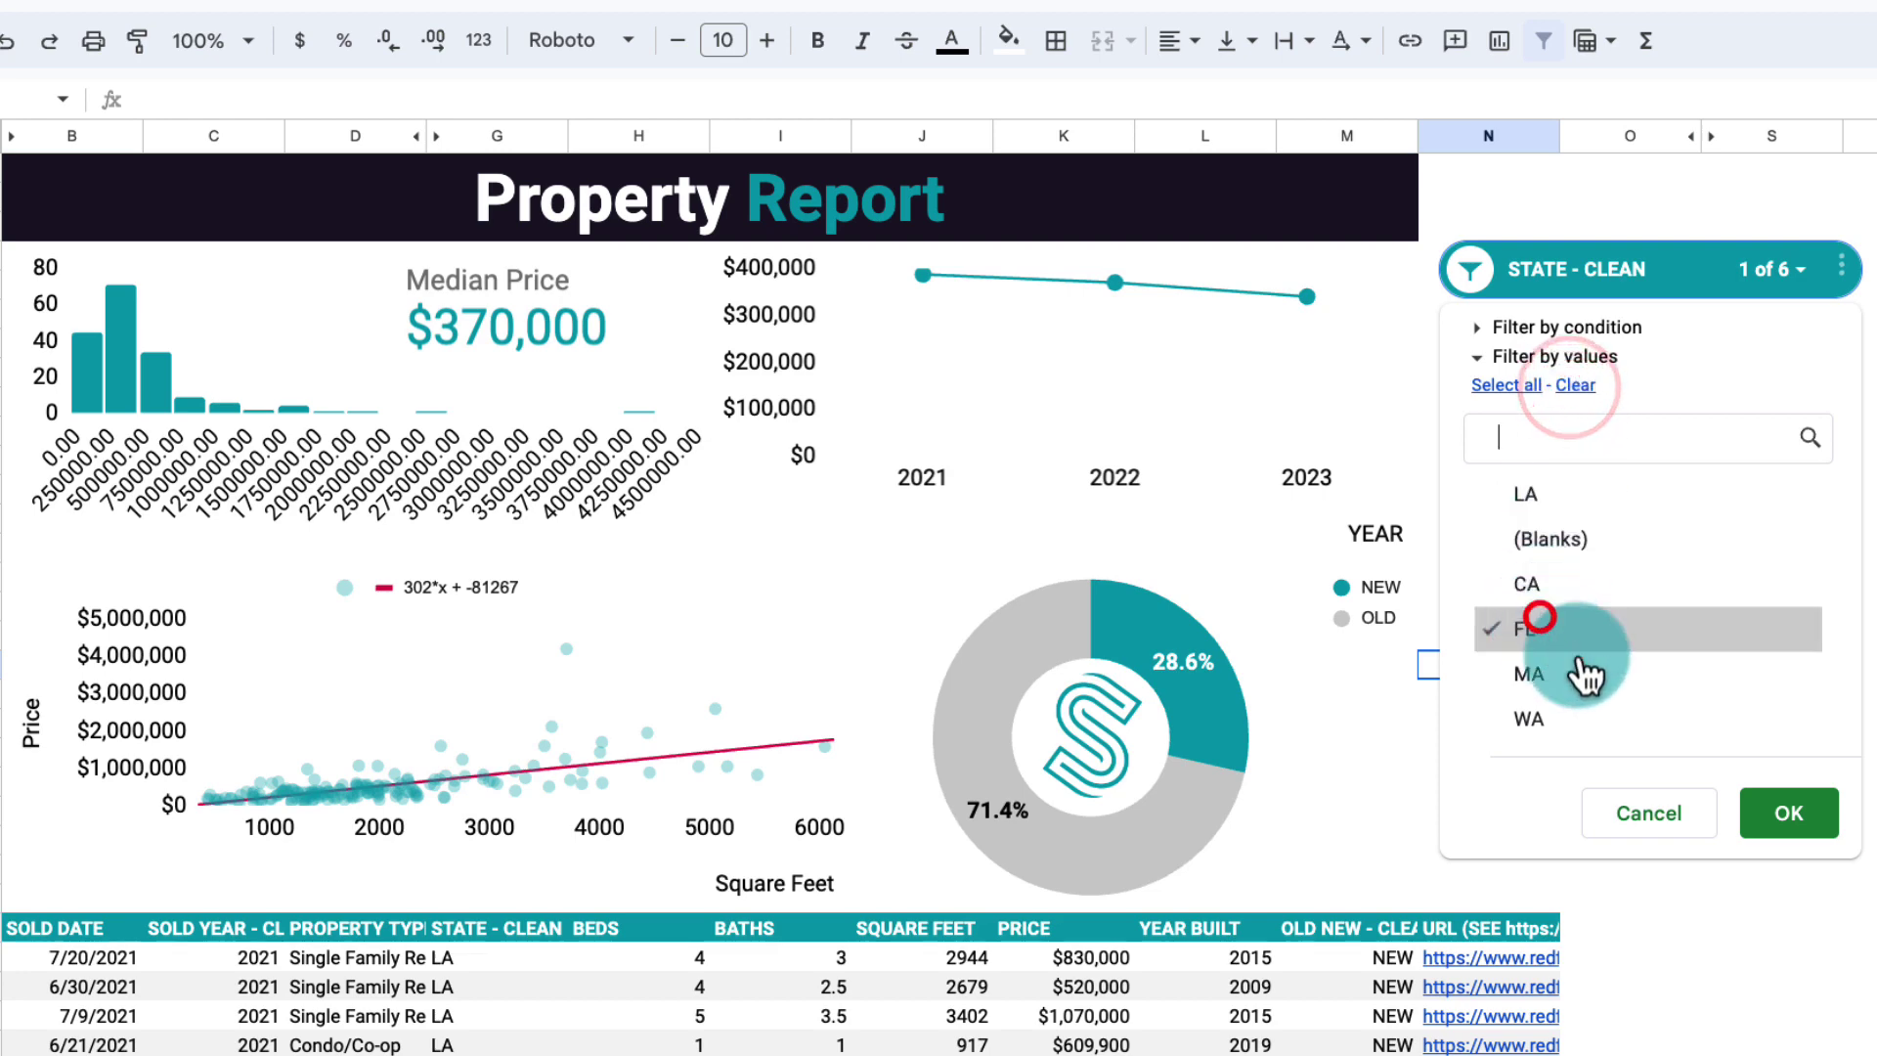
{"action": "left_click", "coordinate": [1771, 800]}
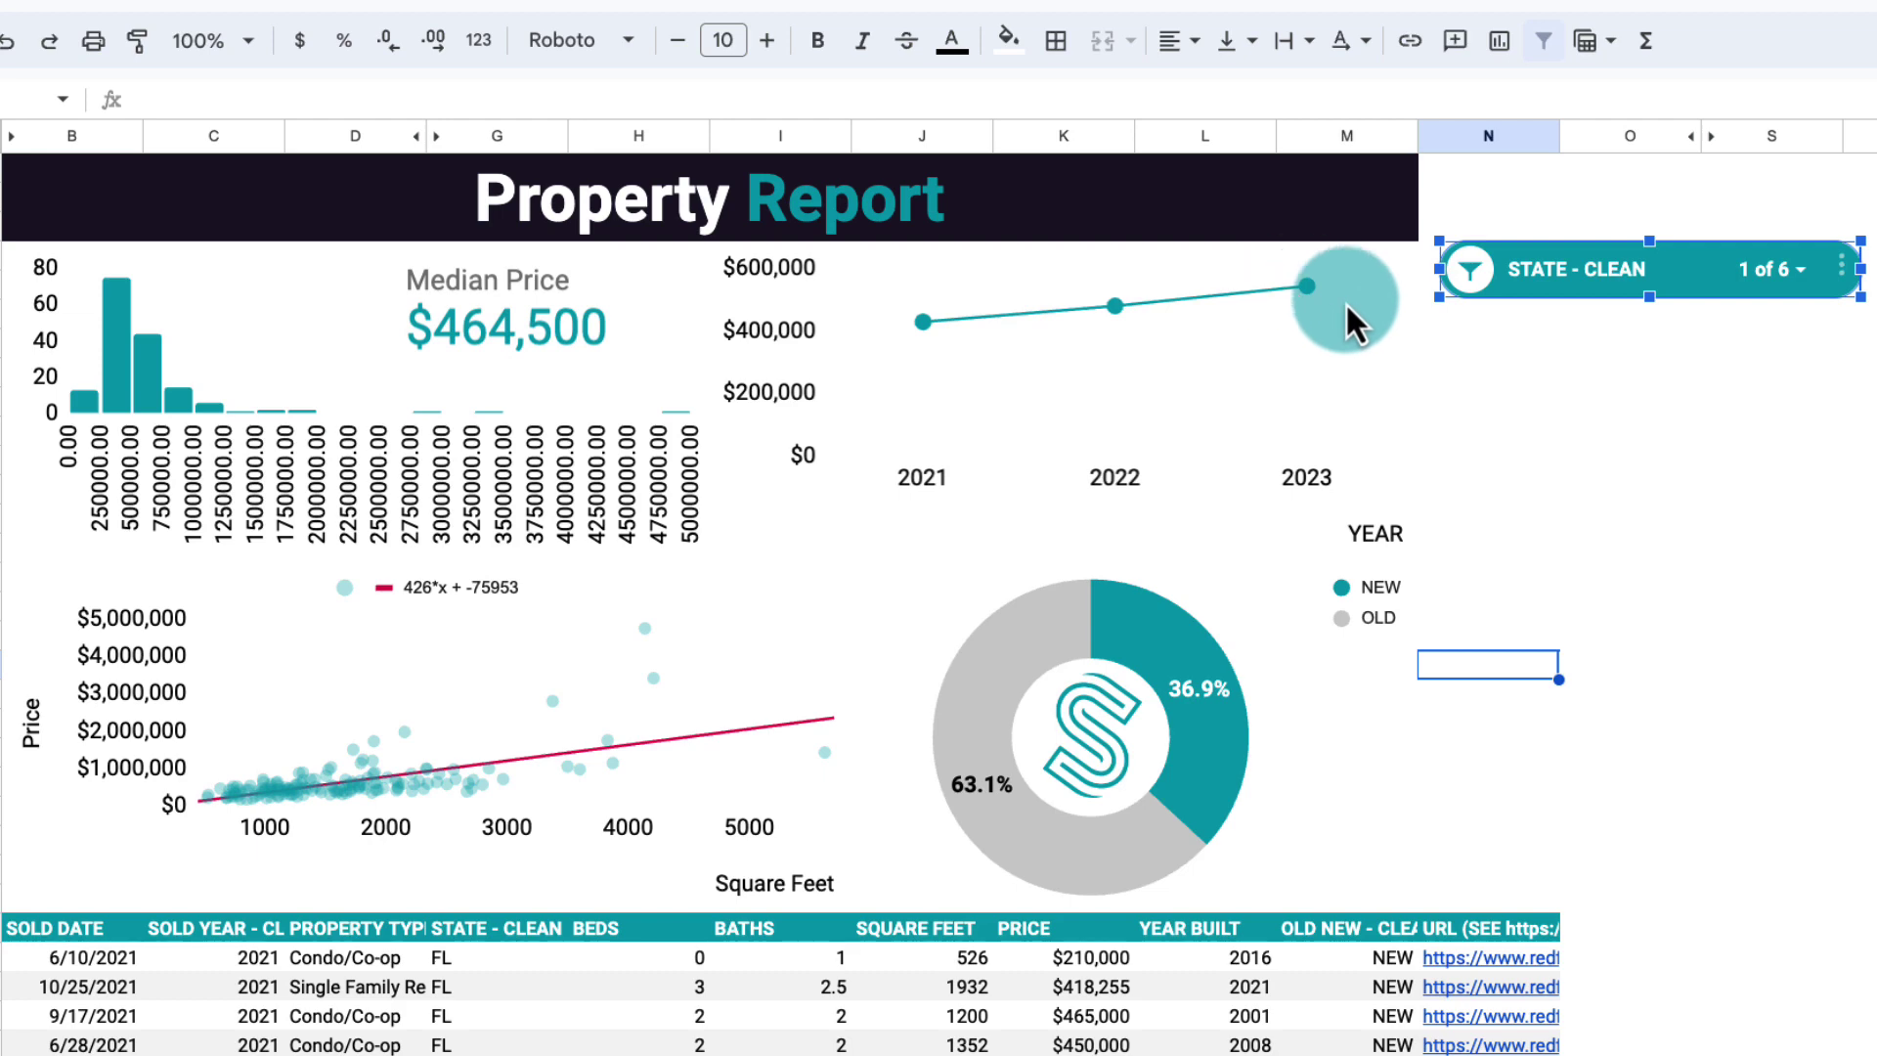
Return the slicer to CA only, restoring the $1,450,000 median and 20.9% NEW donut.
{"action": "left_click", "coordinate": [1778, 282]}
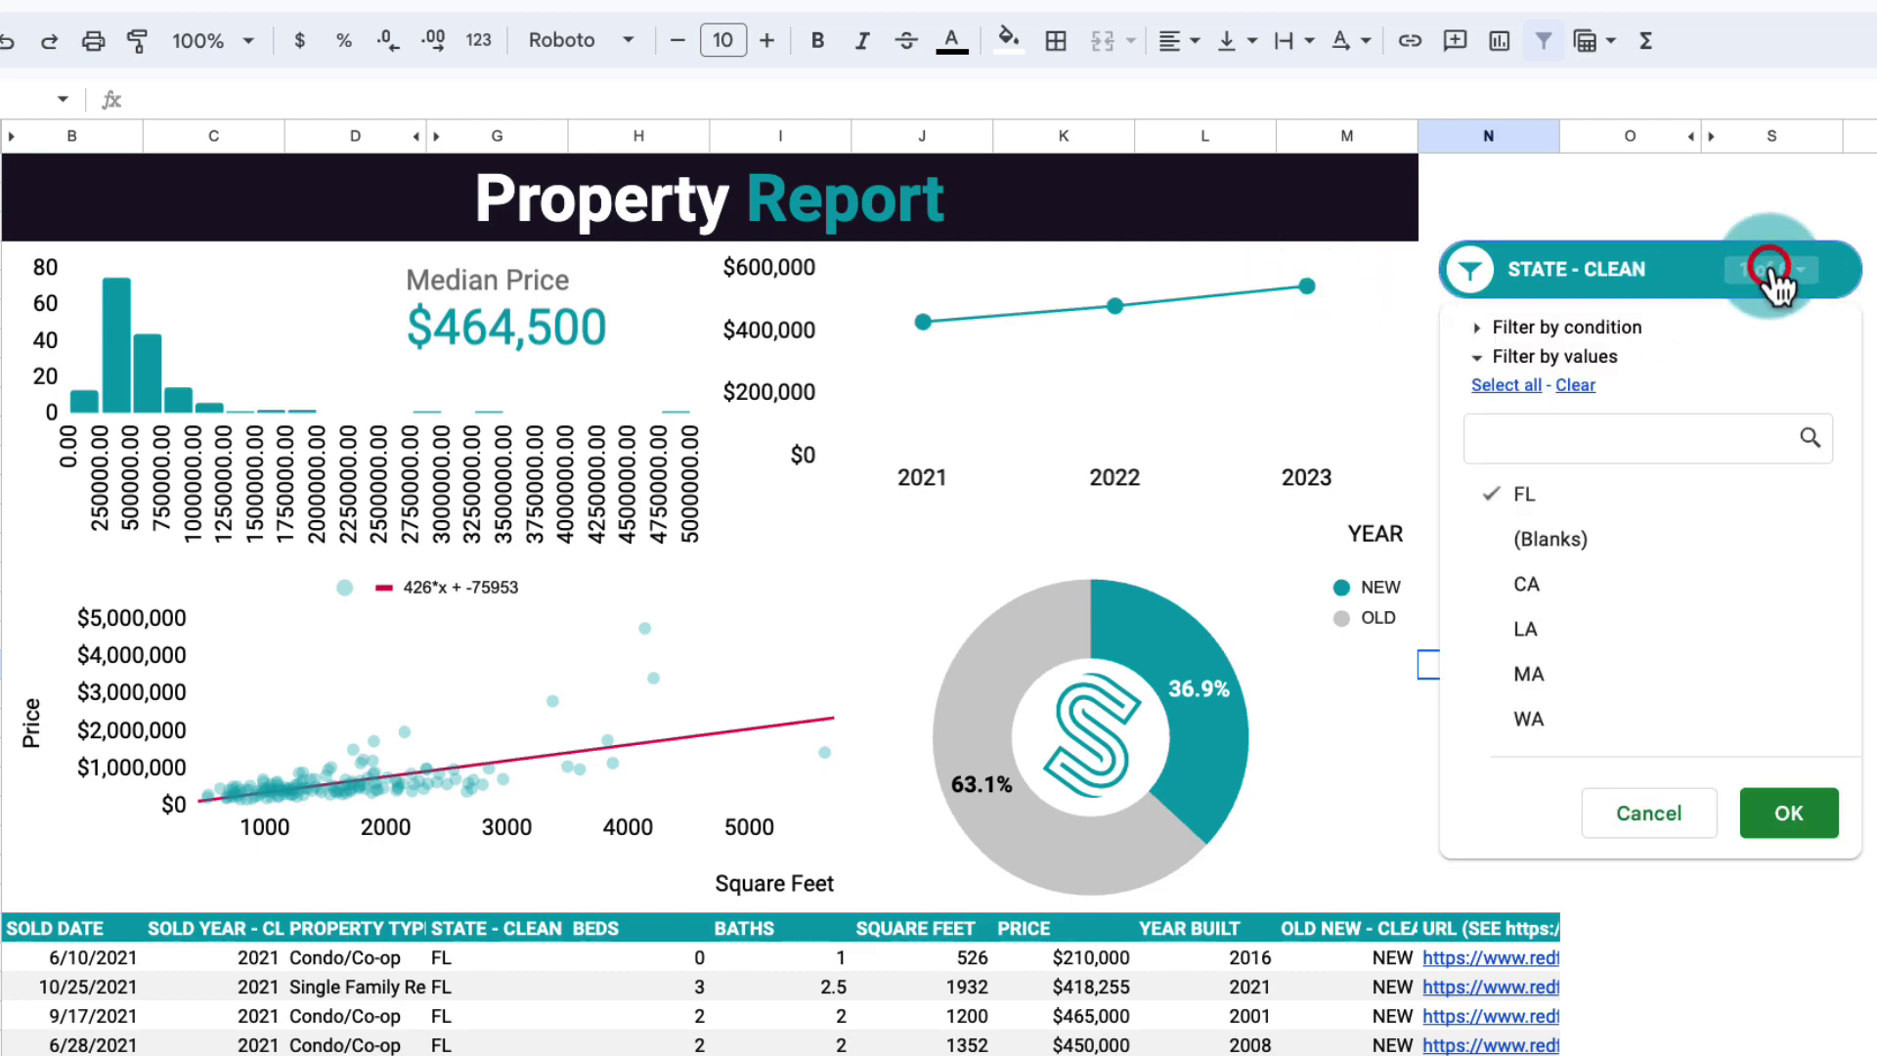
{"action": "left_click", "coordinate": [1576, 385]}
{"action": "left_click", "coordinate": [1569, 584]}
{"action": "left_click", "coordinate": [1777, 811]}
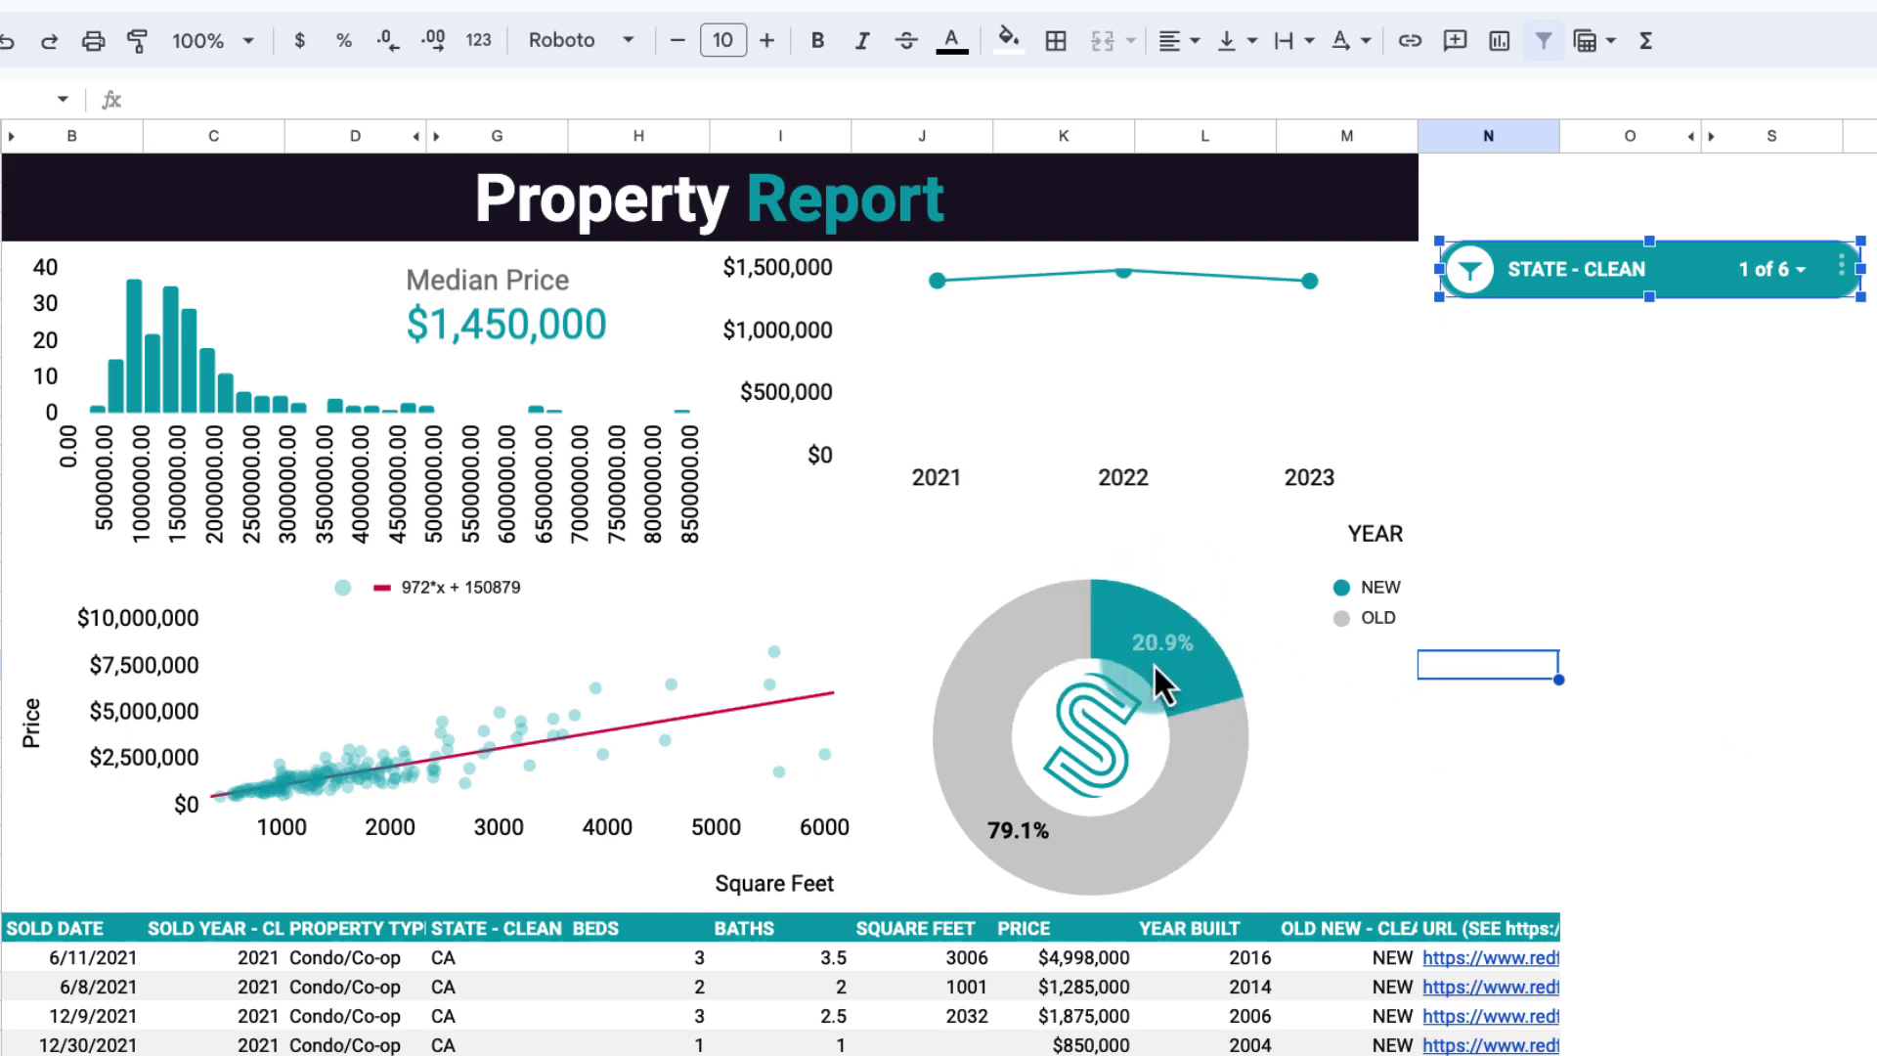
Filter the dashboard to MA only, showing a $680,000 median and 38.5% NEW donut.
{"action": "left_click", "coordinate": [1778, 271]}
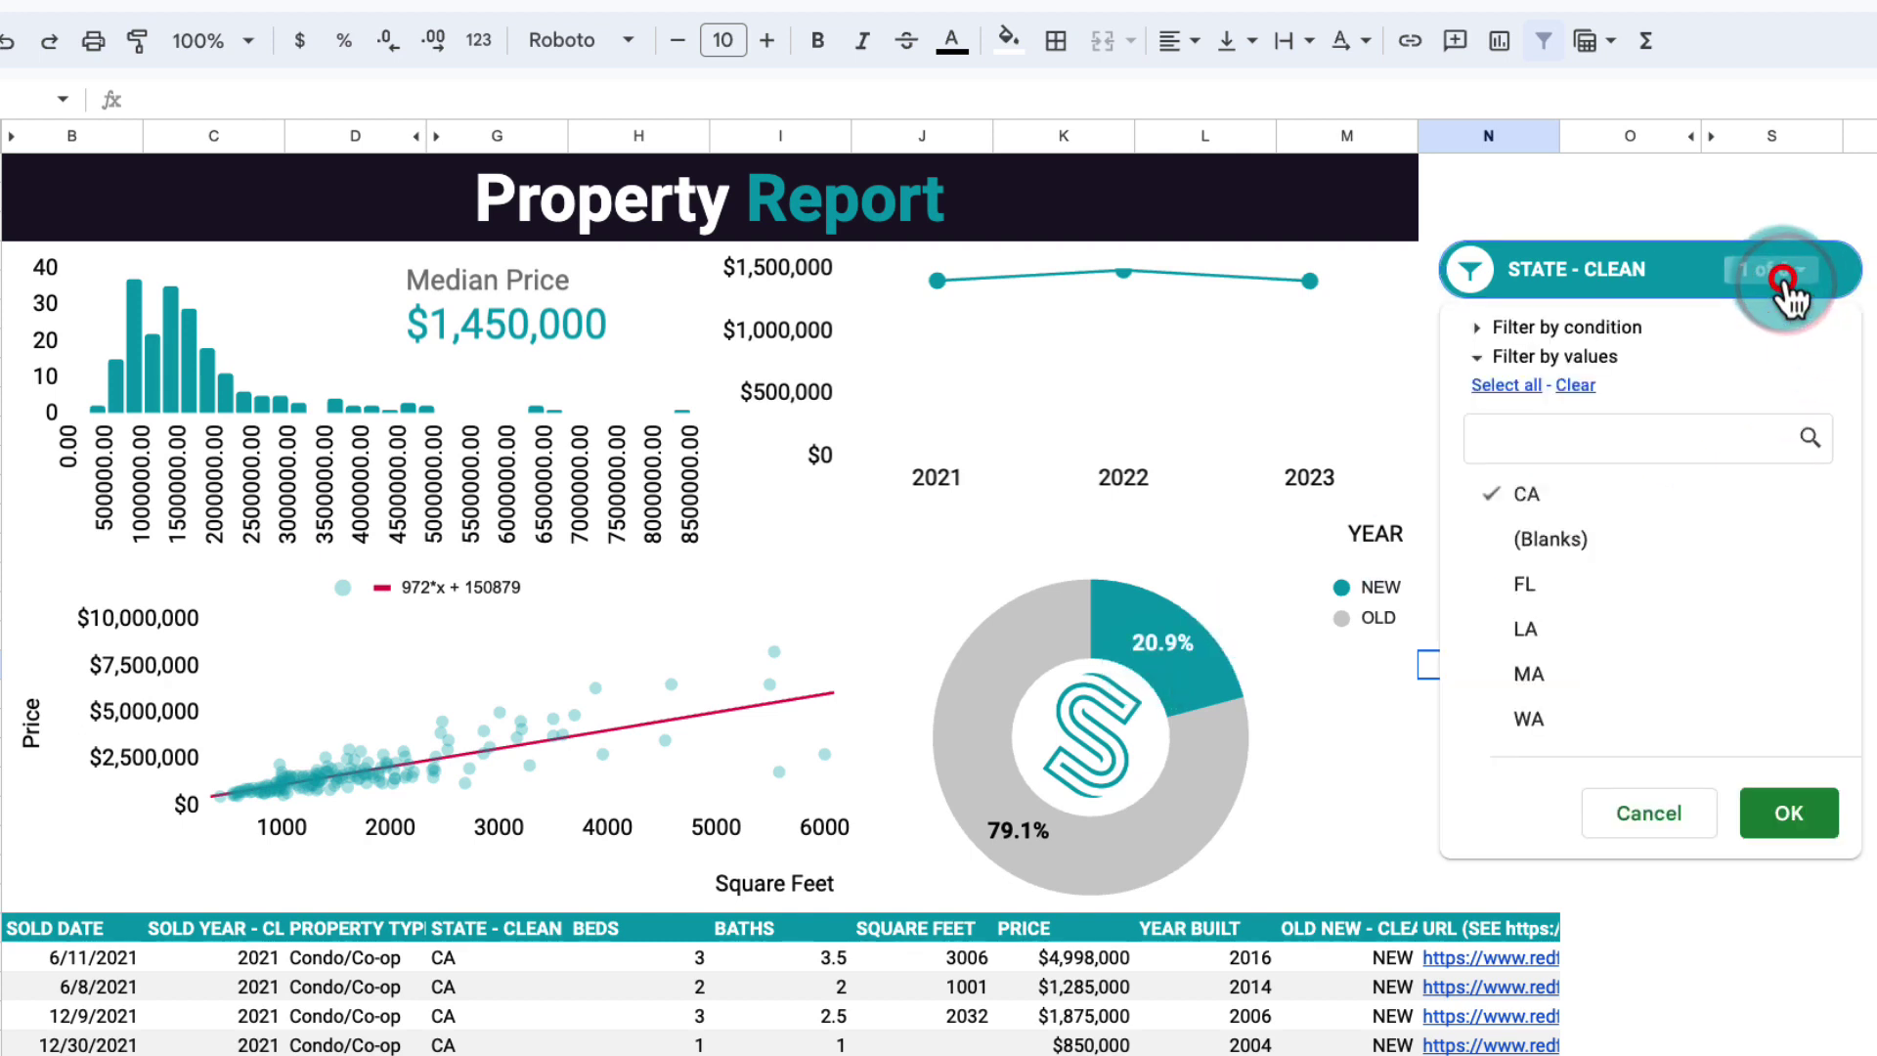
{"action": "left_click", "coordinate": [1575, 384]}
{"action": "left_click", "coordinate": [1528, 673]}
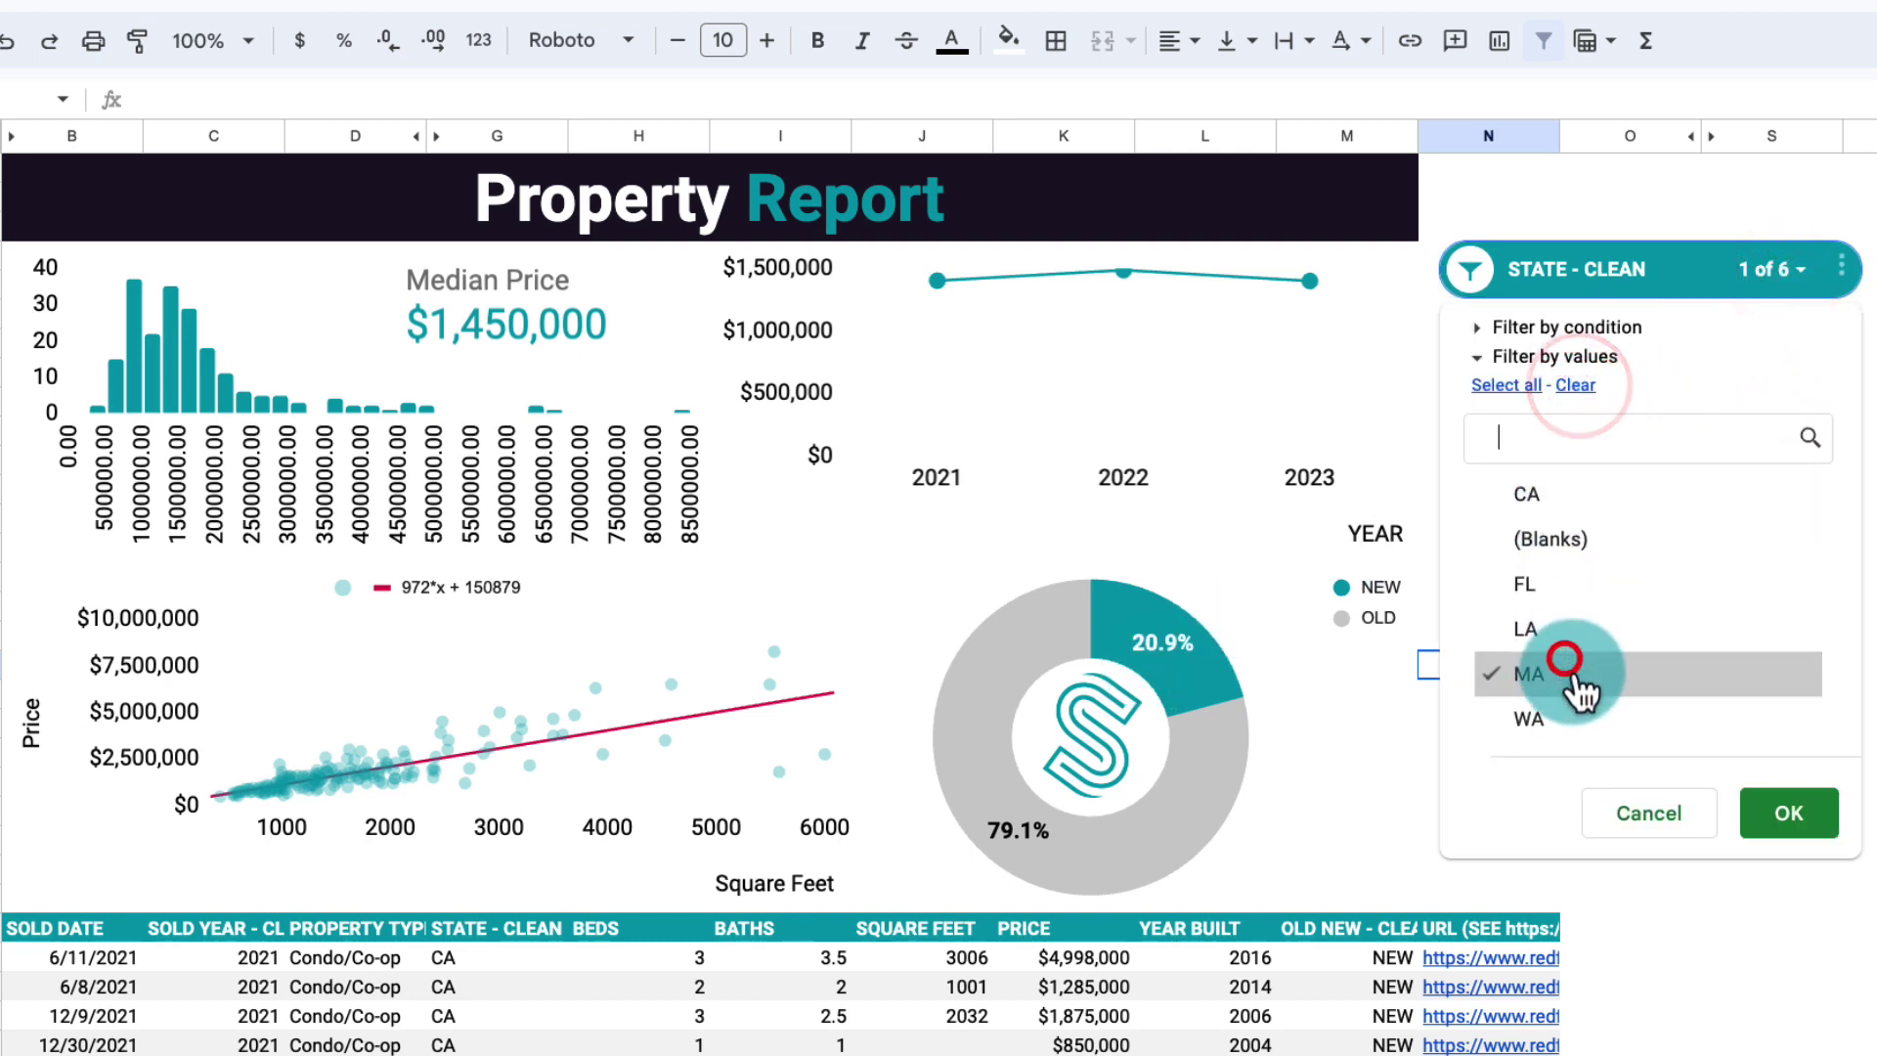
{"action": "left_click", "coordinate": [1765, 823]}
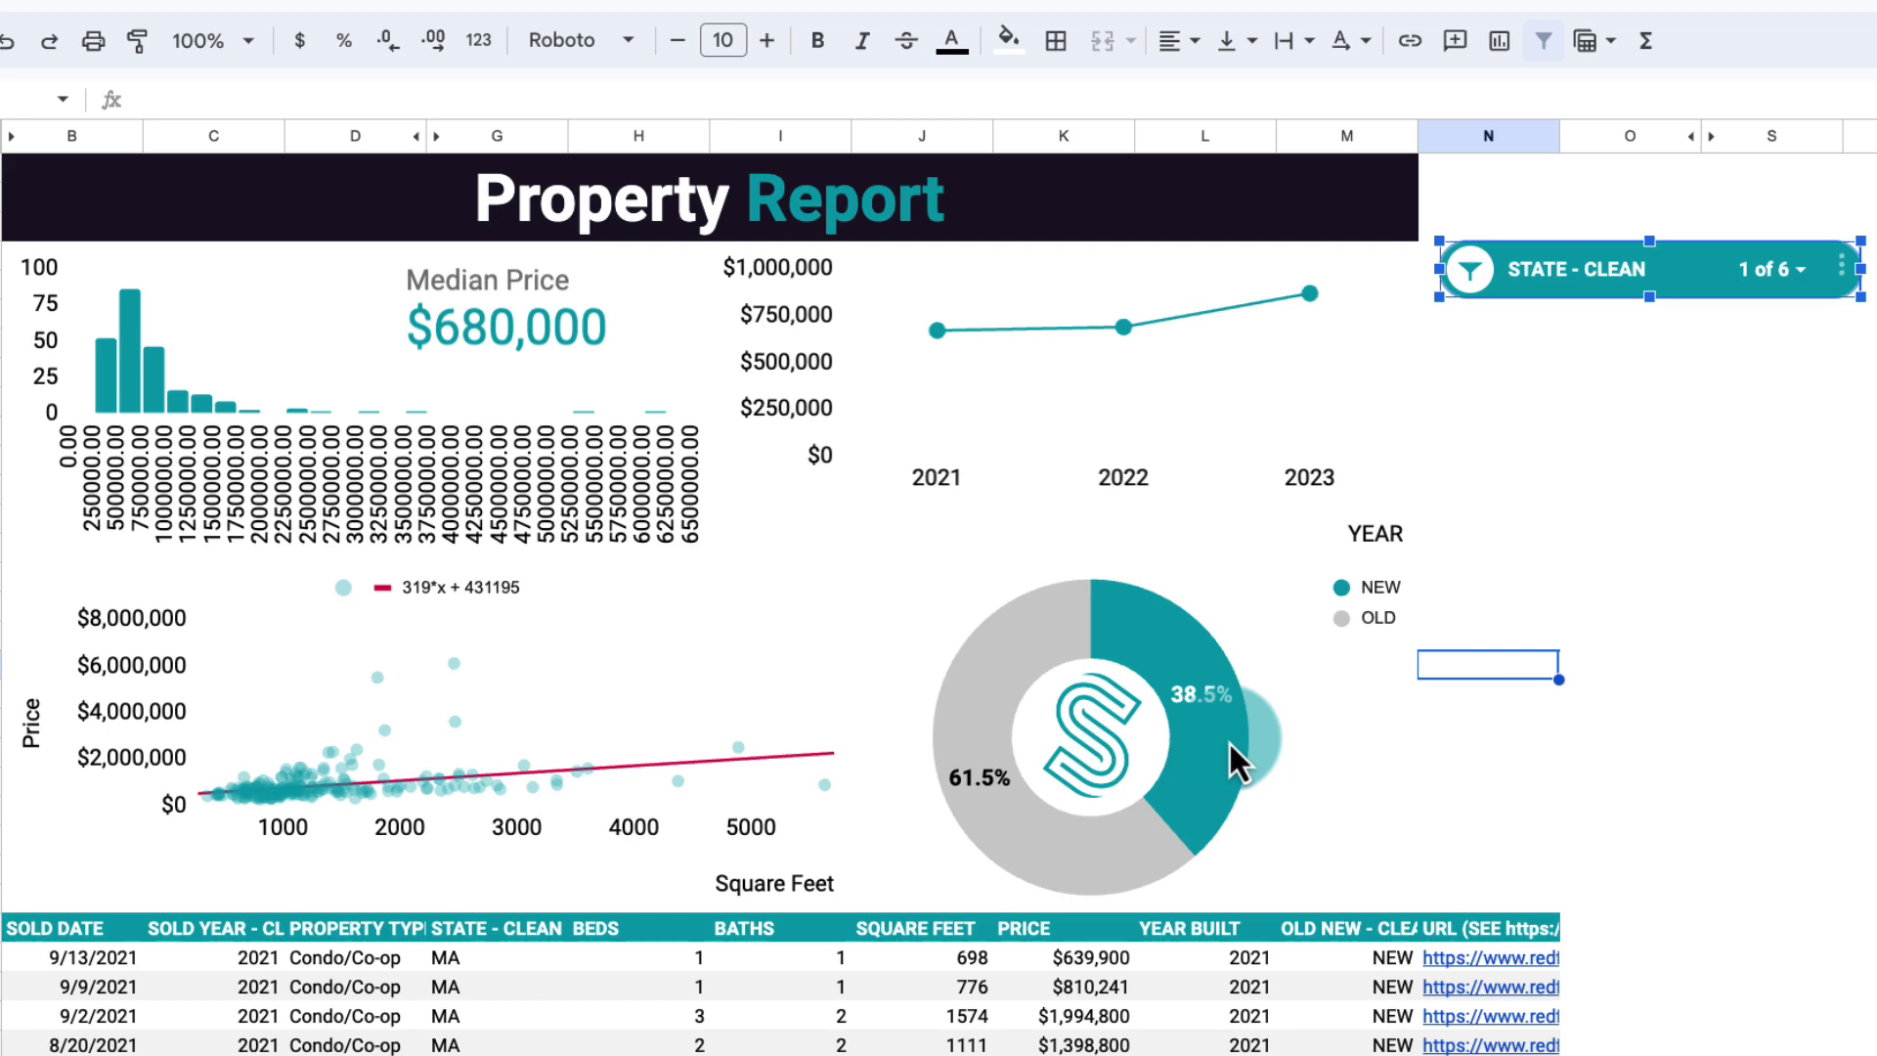
{"action": "left_click", "coordinate": [1801, 272]}
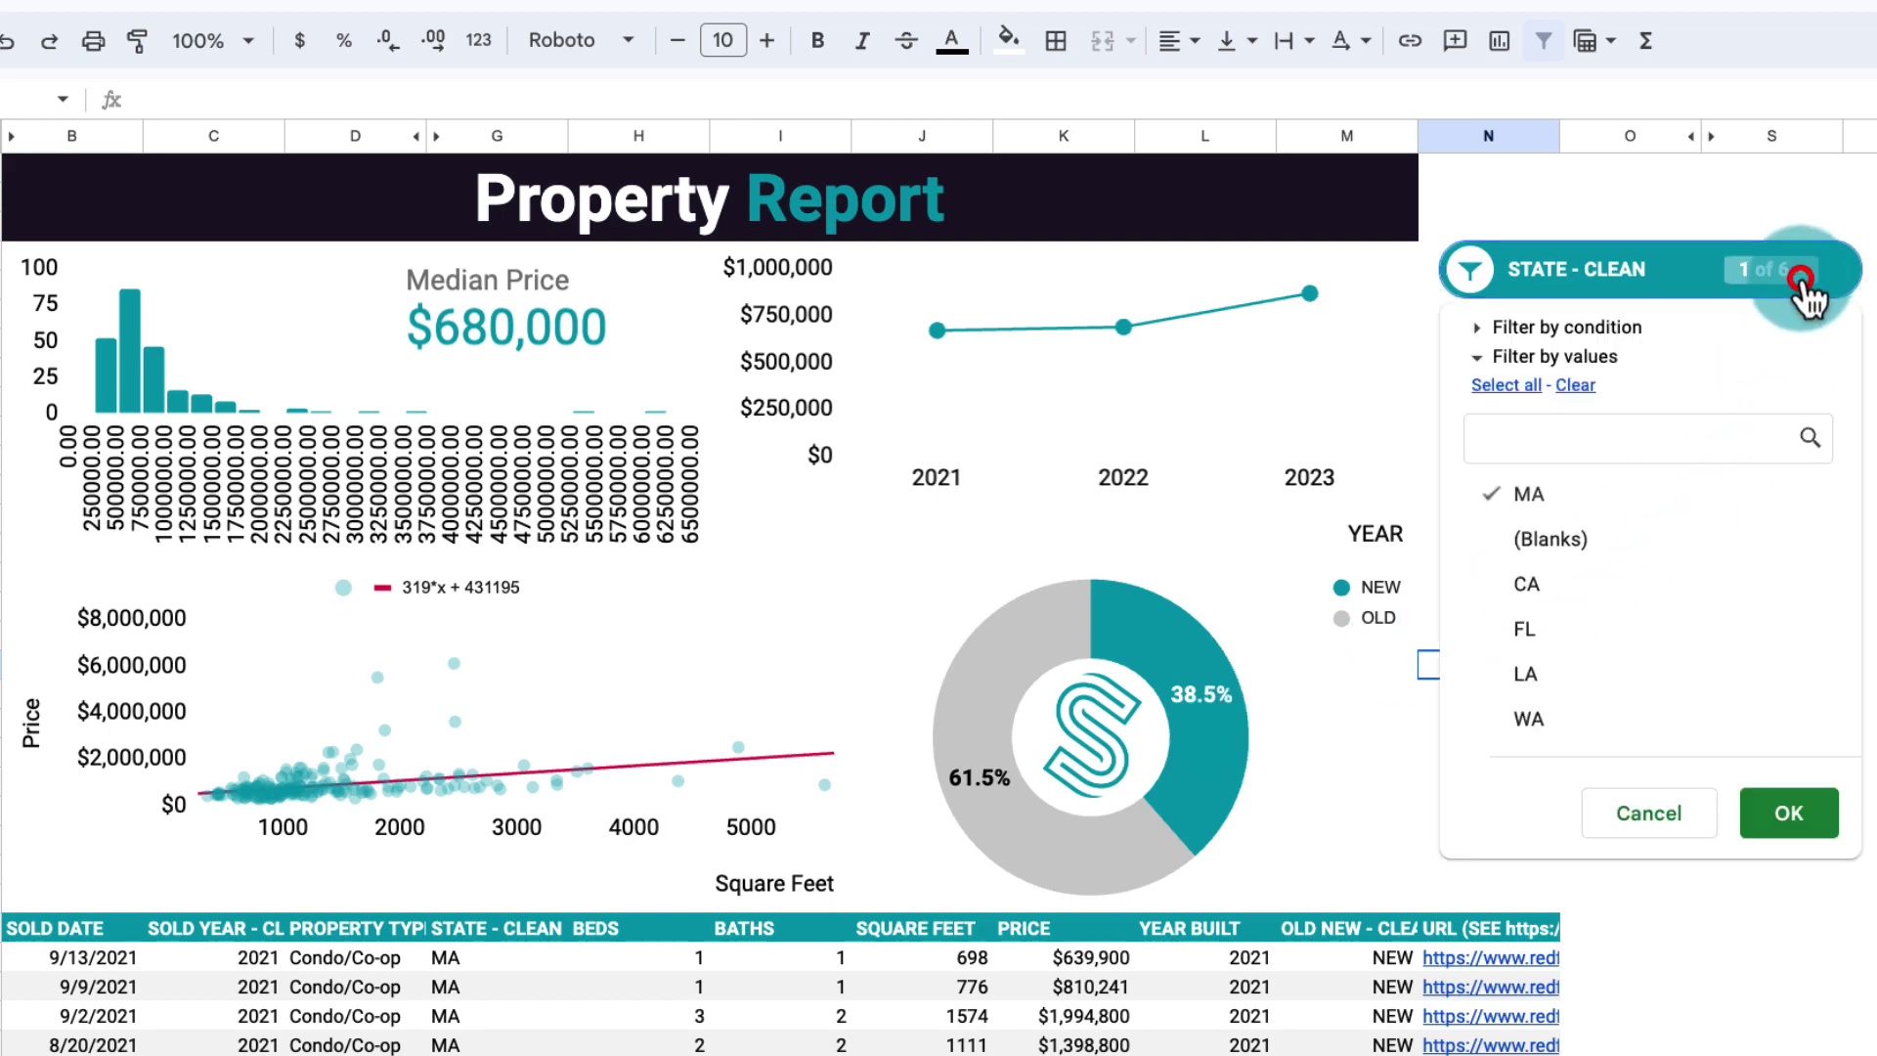
Select all states in the slicer so the dashboard covers every property: $700,000 median, 30.9% NEW.
{"action": "left_click", "coordinate": [1535, 389]}
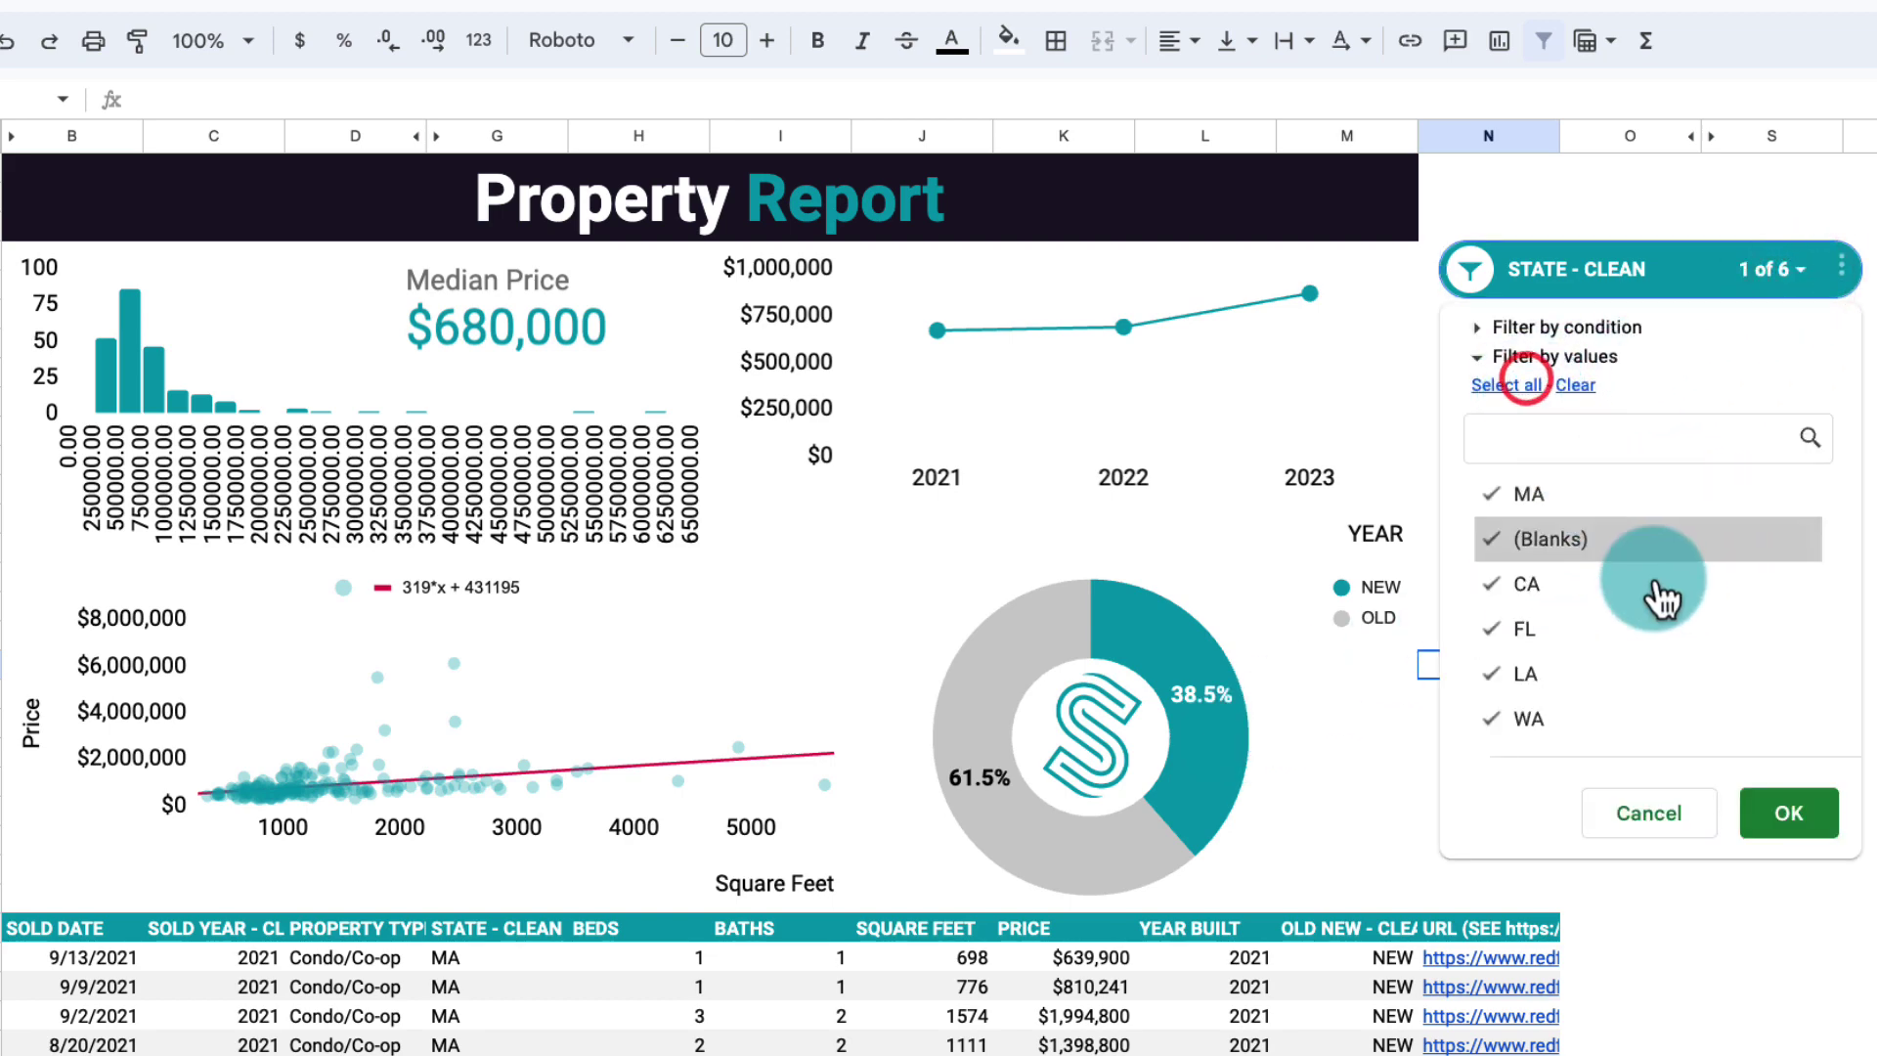
{"action": "left_click", "coordinate": [1782, 822]}
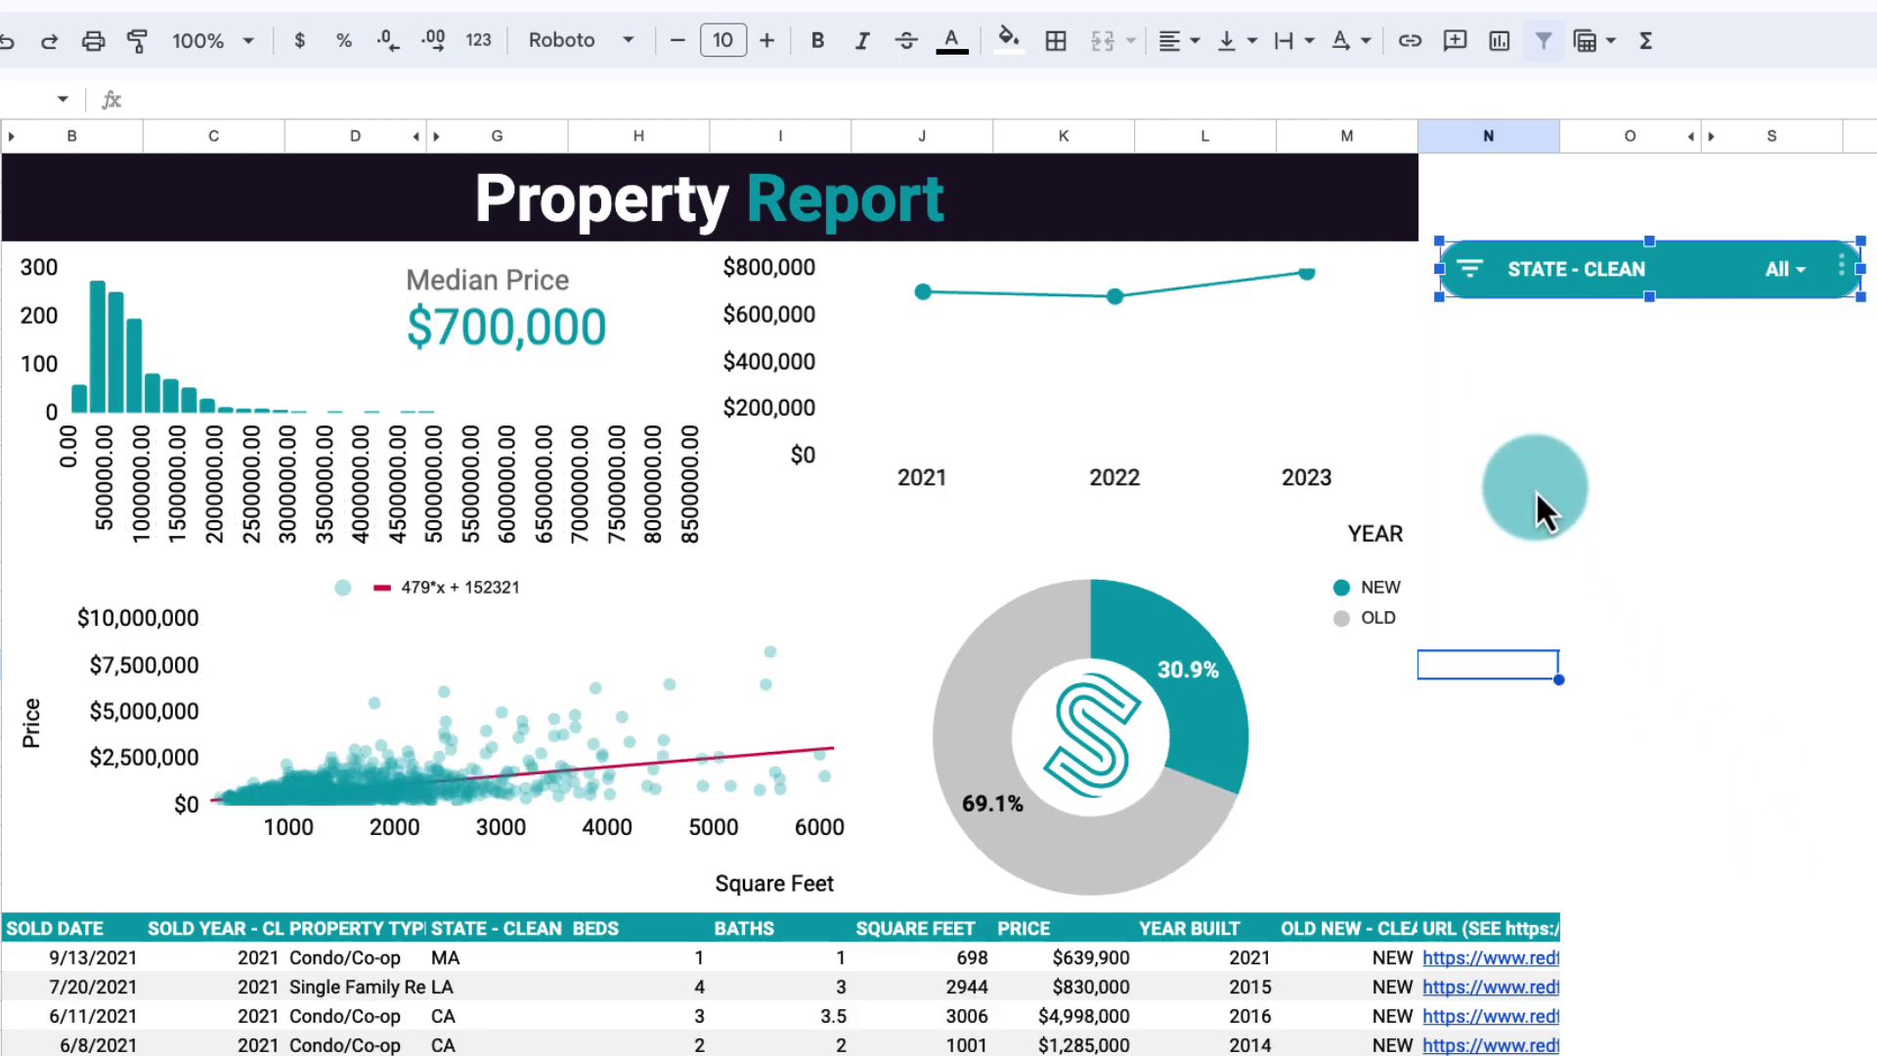
{"action": "left_click", "coordinate": [1536, 490]}
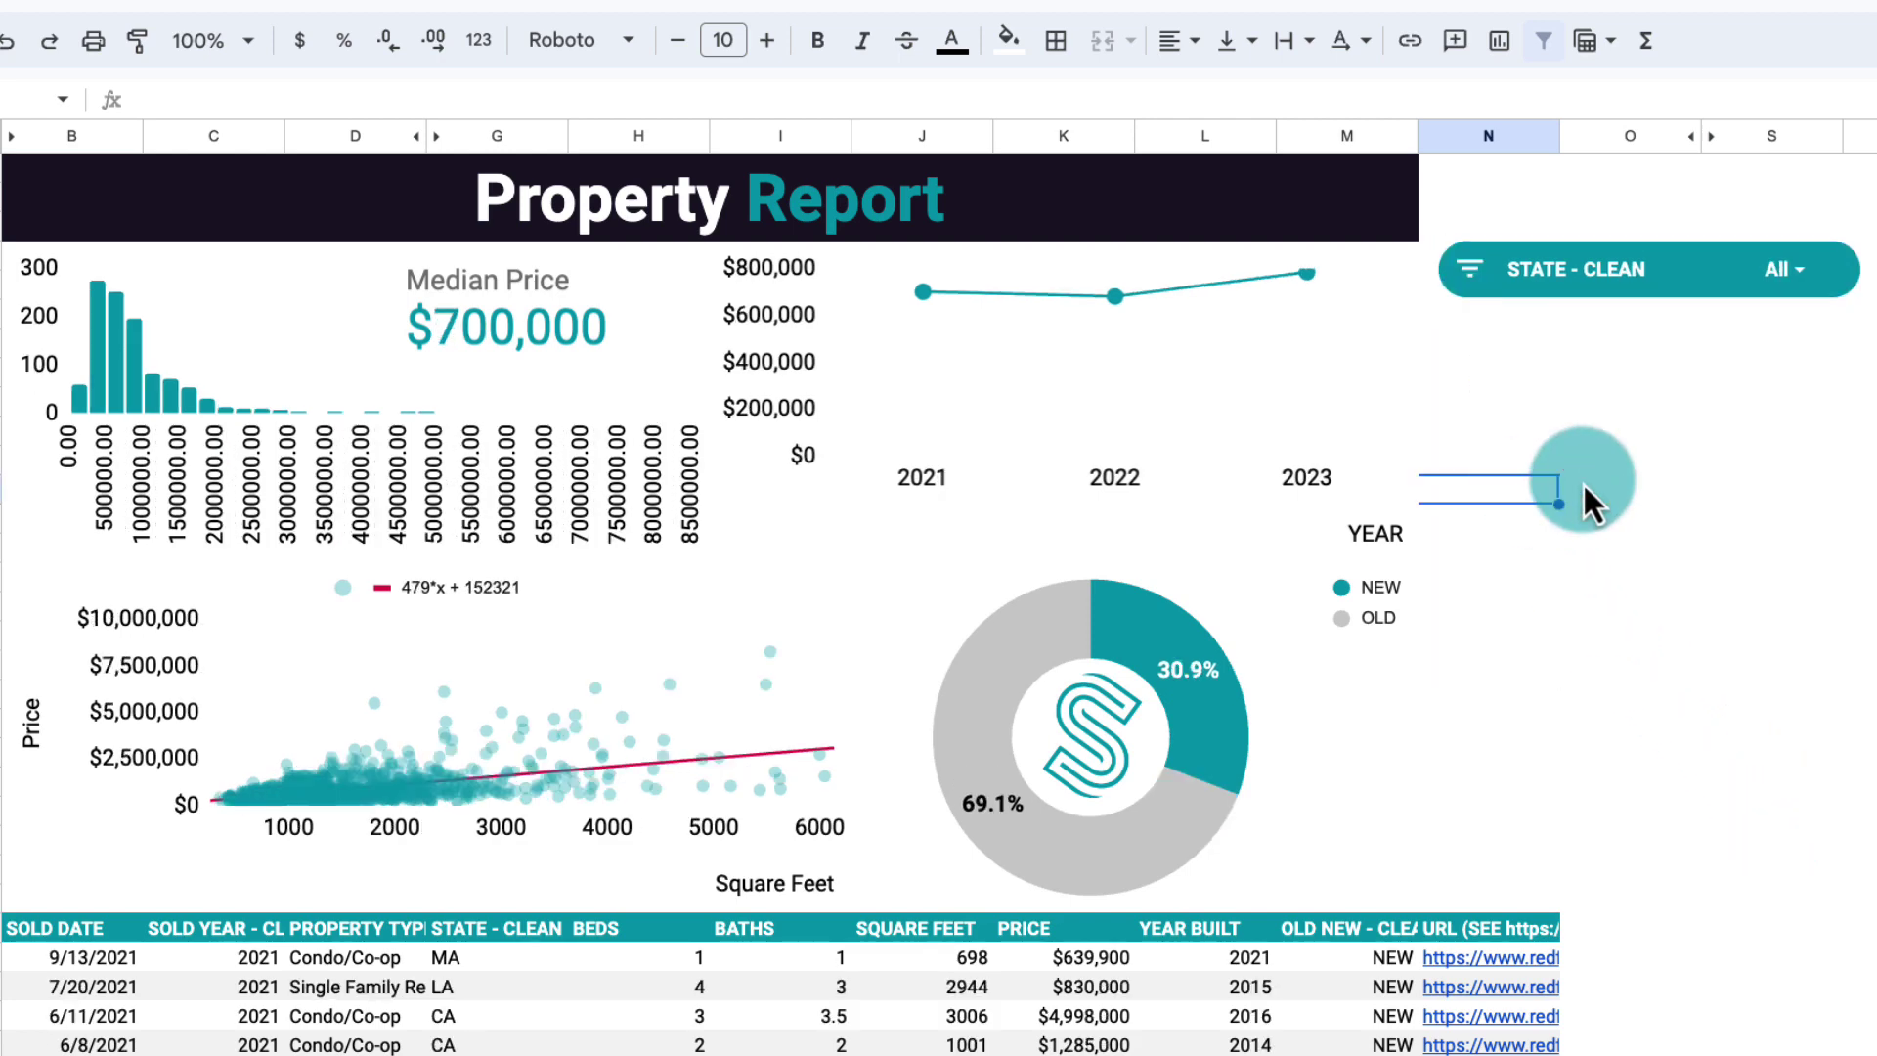